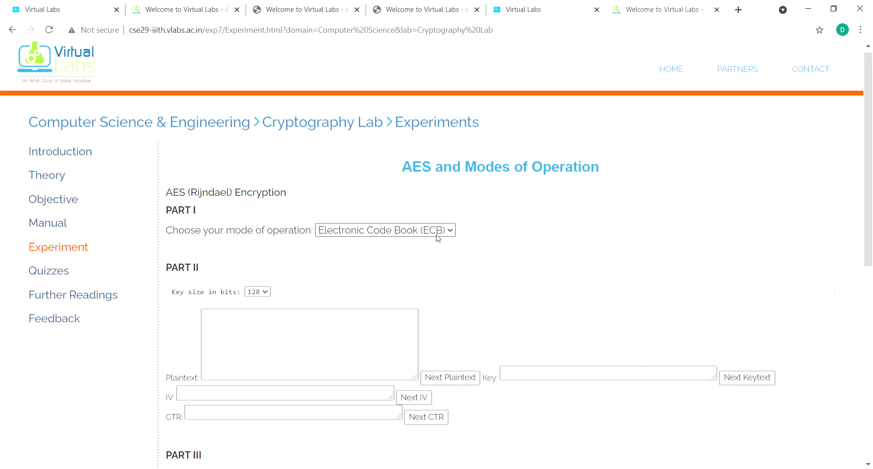
- Select Cipher Block Chaining mode, then generate five plaintext blocks, a 128-bit key and an IV
left_click(390, 257)
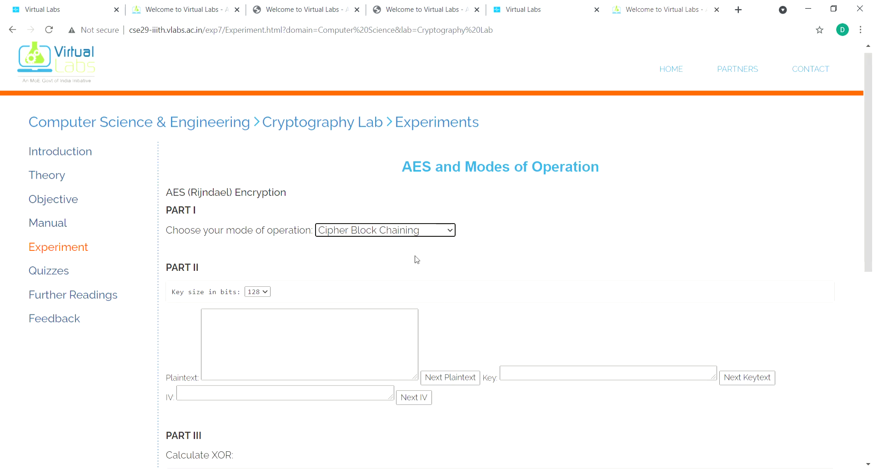
scroll(480, 257, "down", 1)
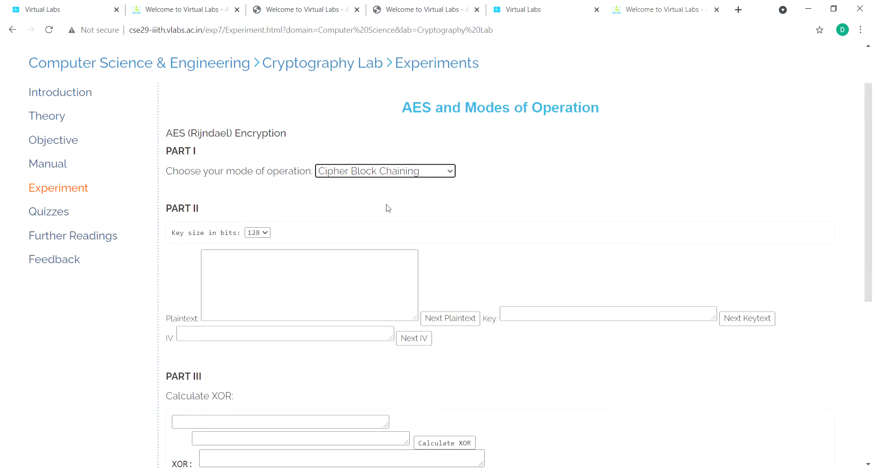
left_click(381, 293)
left_click(455, 320)
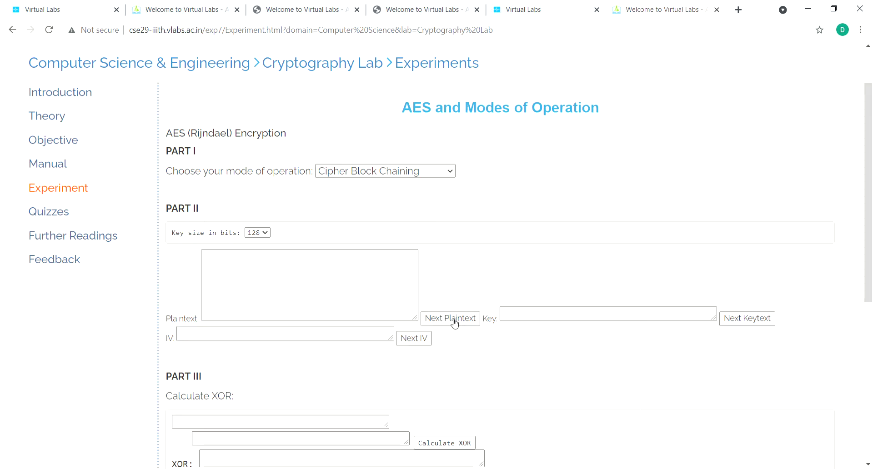
left_click(739, 321)
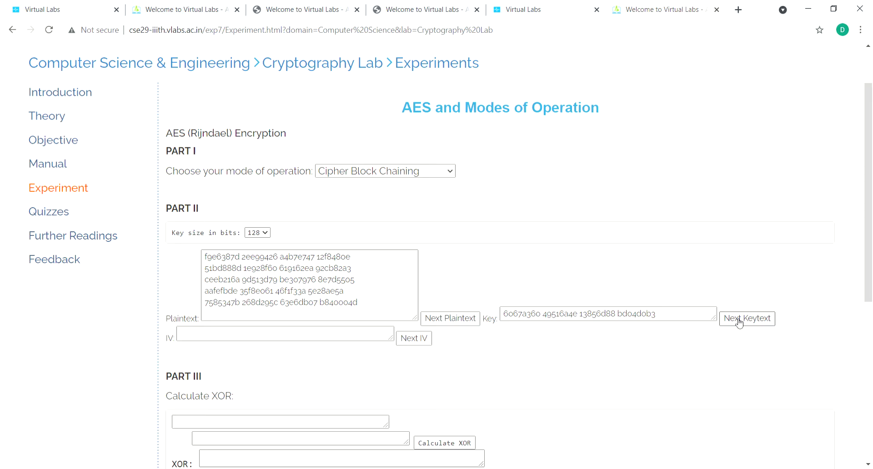
left_click(409, 339)
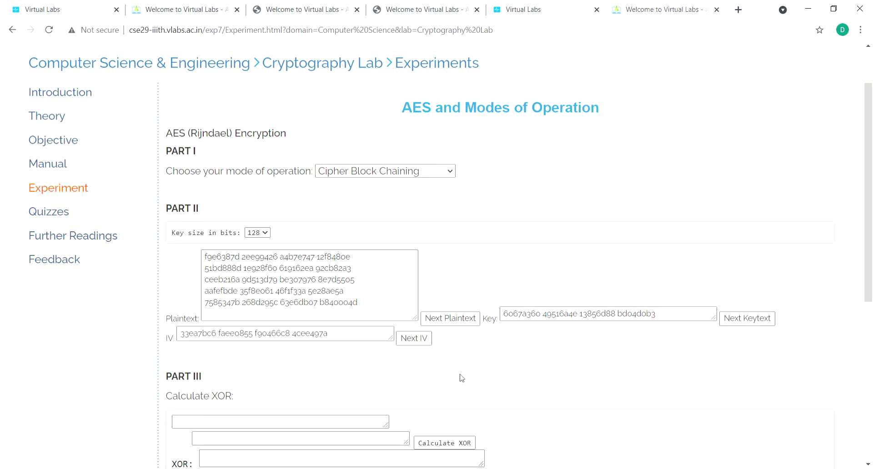
- Copy the IV 33ea7bc6 faee0855 f90466c8 4cee497a into the Part V answer box
scroll(462, 378, "down", 2)
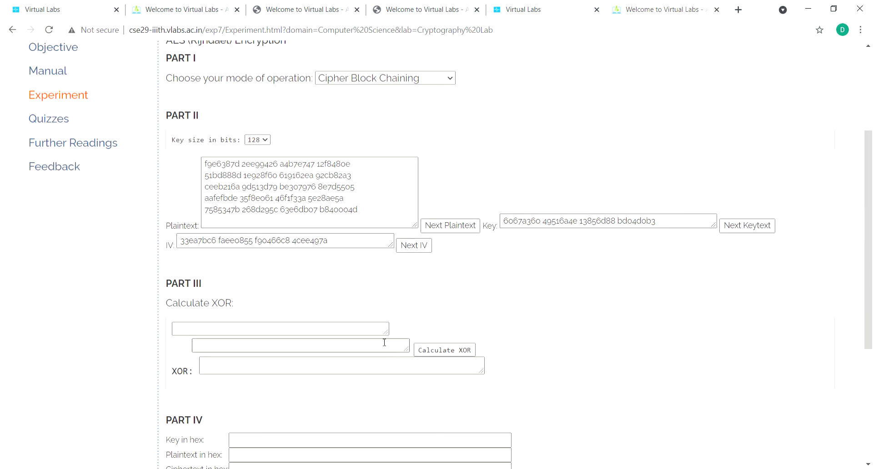
left_click_drag(347, 241, 120, 244)
key("ctrl+c")
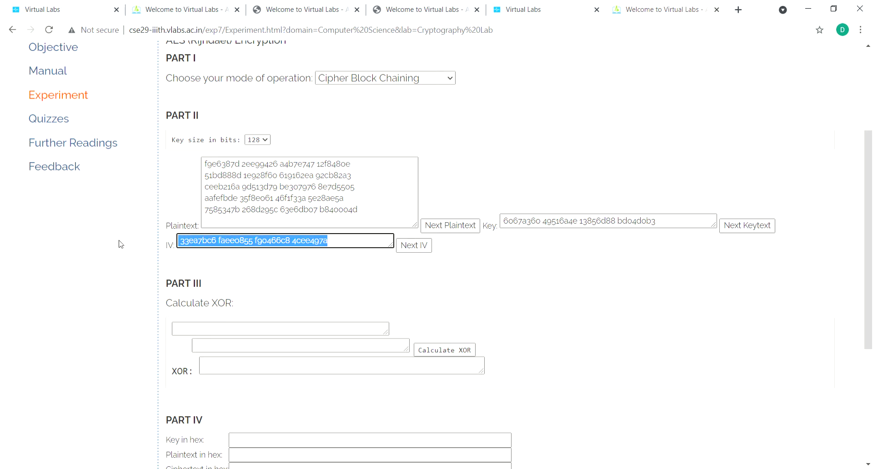
scroll(270, 250, "down", 5)
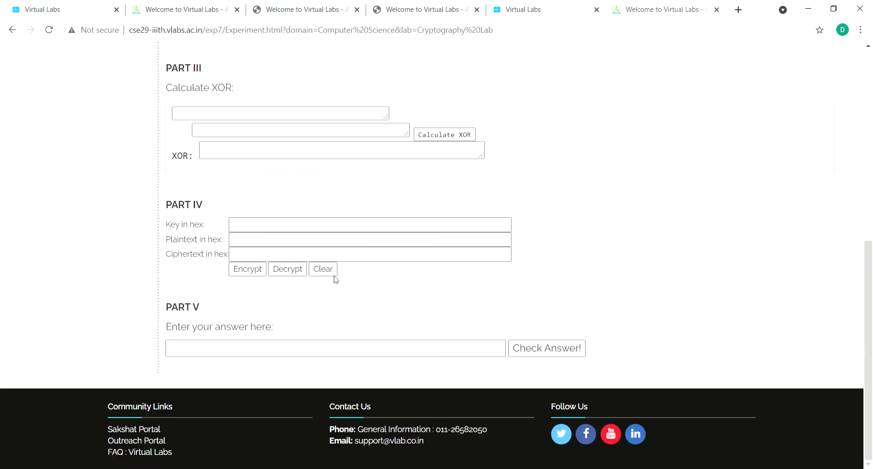
left_click(266, 347)
key("ctrl+v")
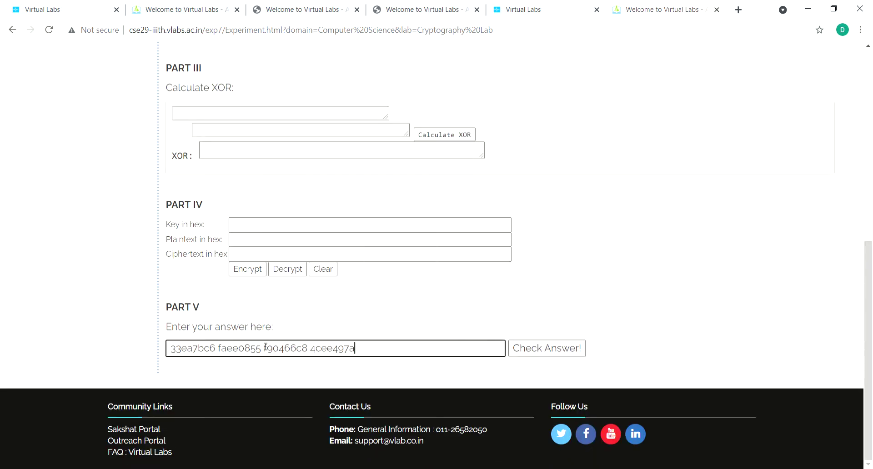
scroll(384, 320, "up", 3)
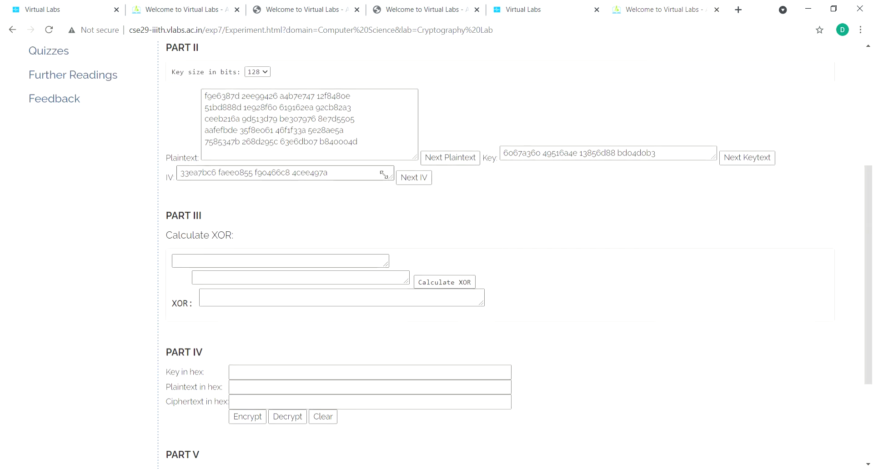
left_click_drag(348, 175, 152, 201)
key("ctrl+c")
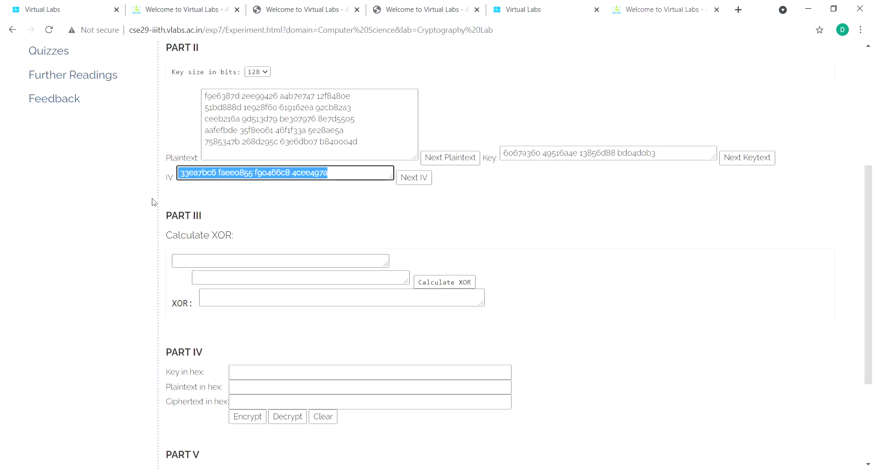
- XOR the IV with plaintext block 1 in Part III, giving ca0c43bb d4079c73 5db3818f 5e160174
left_click(297, 262)
key("ctrl+v")
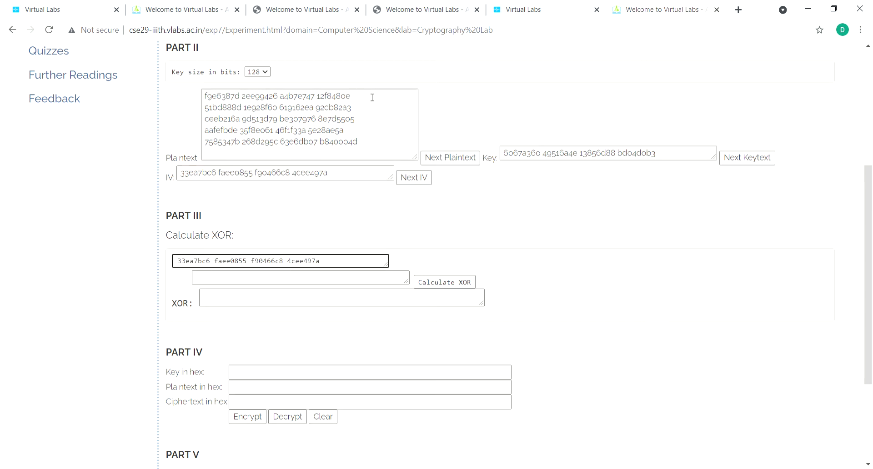
left_click_drag(373, 98, 195, 97)
key("ctrl+c")
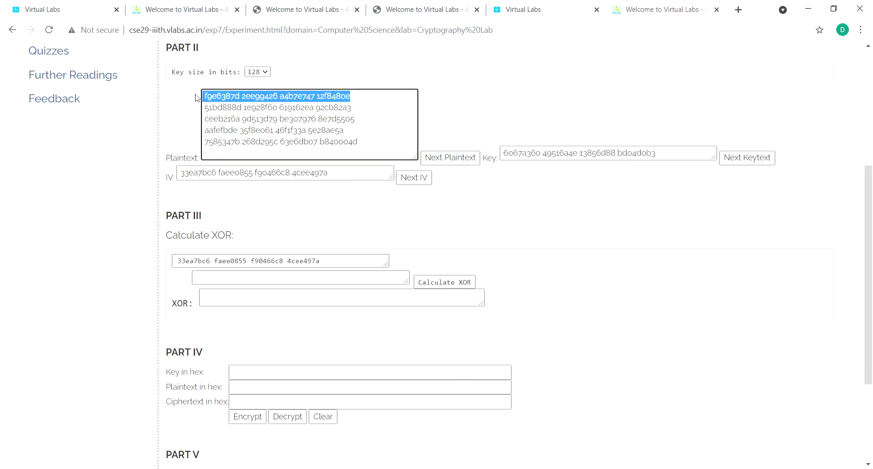
left_click(331, 279)
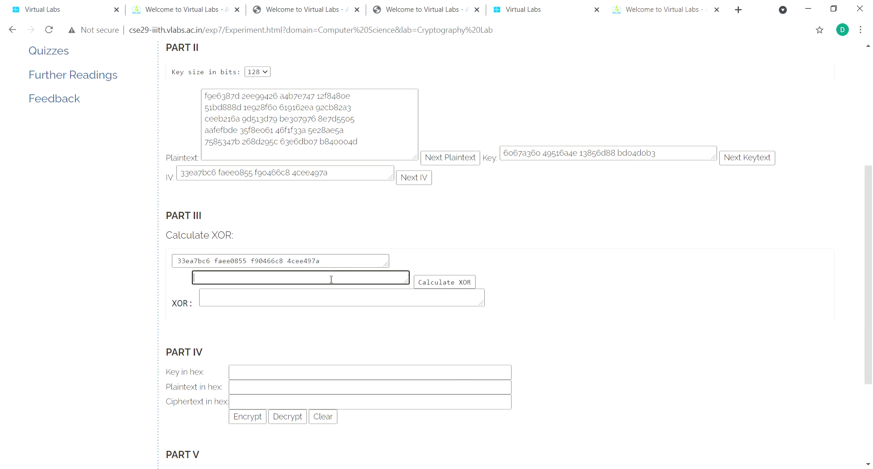
key("ctrl+v")
left_click(466, 286)
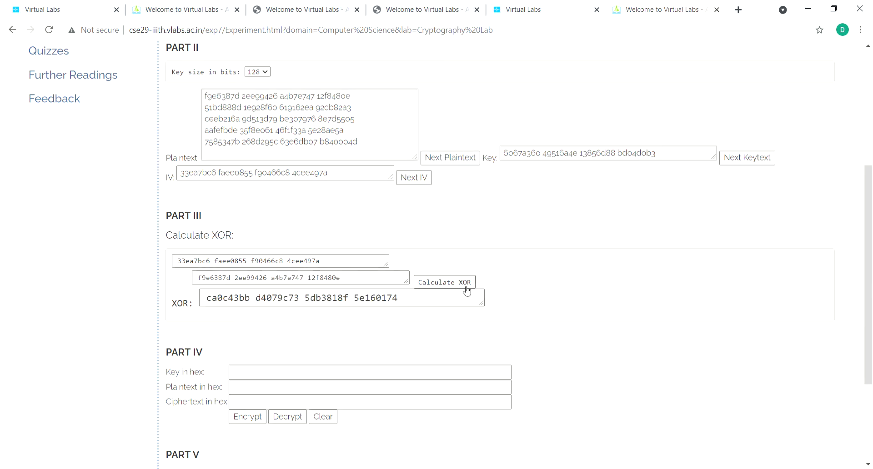
left_click_drag(418, 297, 178, 312)
key("ctrl+c")
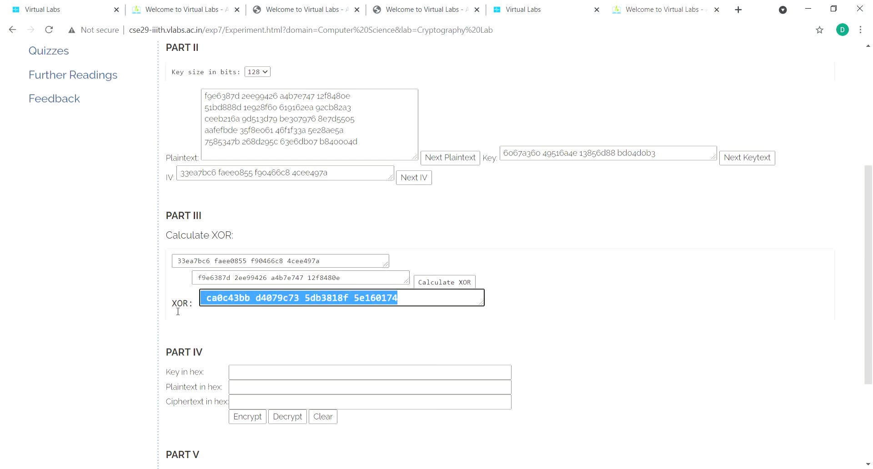
- Encrypt ca0c43bb… under the generated key in Part IV, yielding a9c0b980 05b3b5e1 f414348a 212d8dfd
left_click(243, 389)
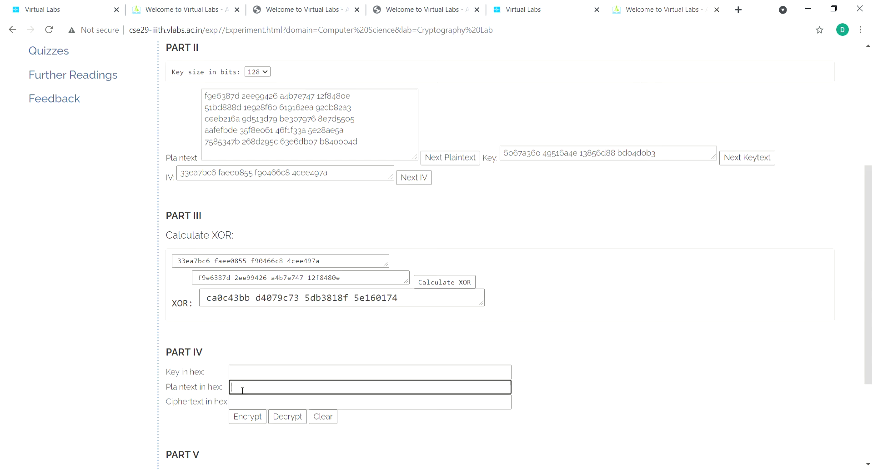
key("ctrl+v")
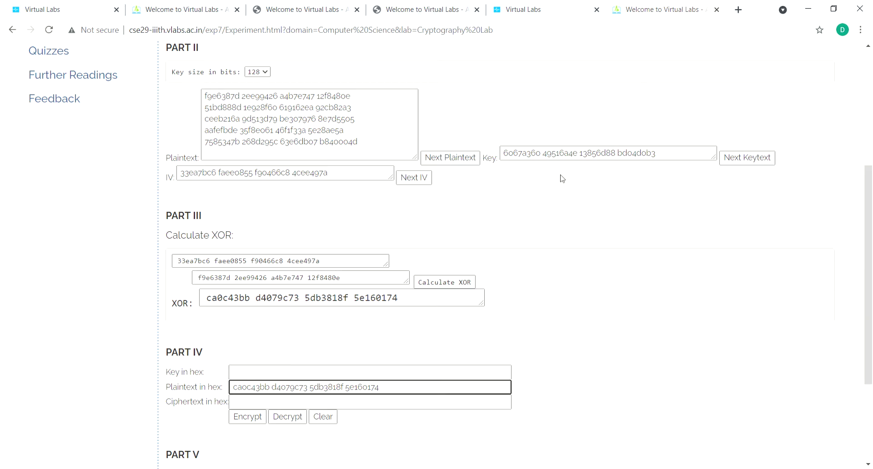
left_click_drag(662, 158, 498, 163)
key("ctrl+c")
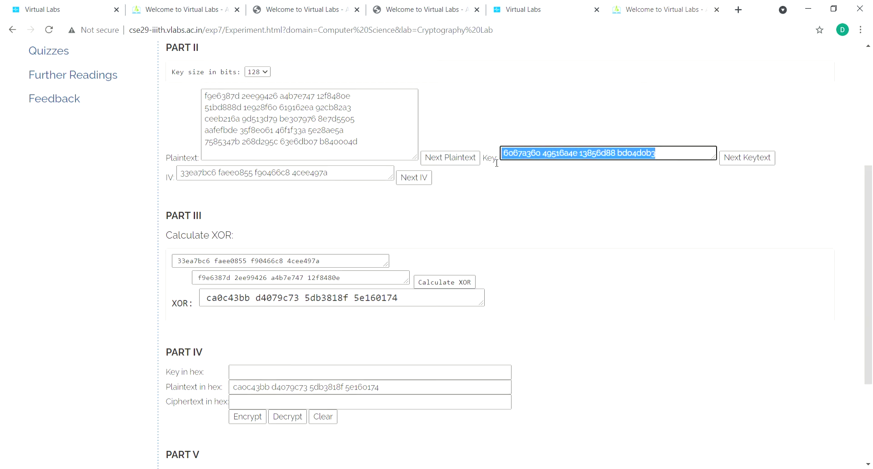
left_click(314, 374)
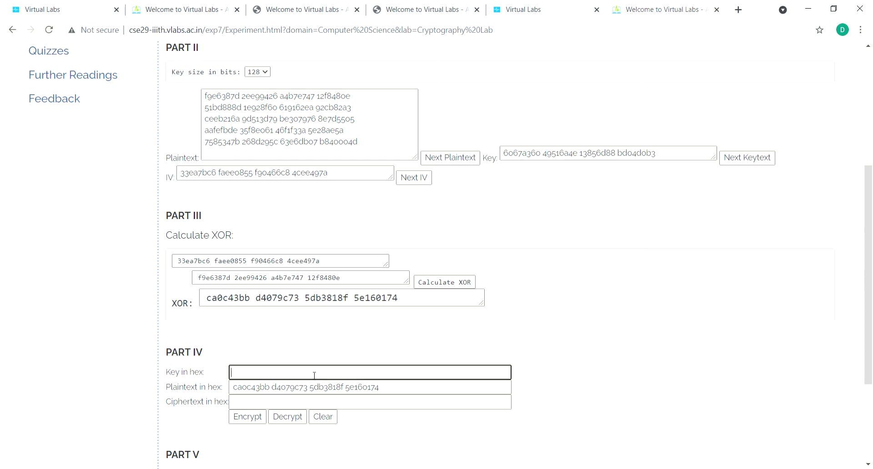
key("ctrl+v")
scroll(419, 354, "down", 1)
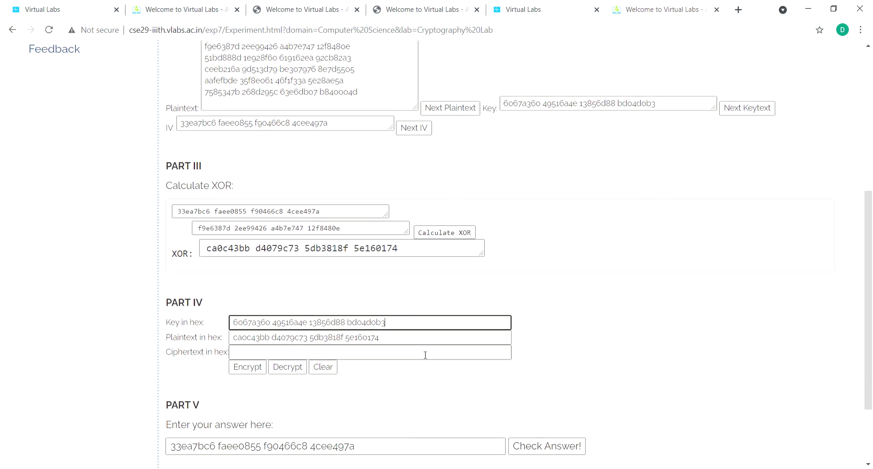
left_click(251, 367)
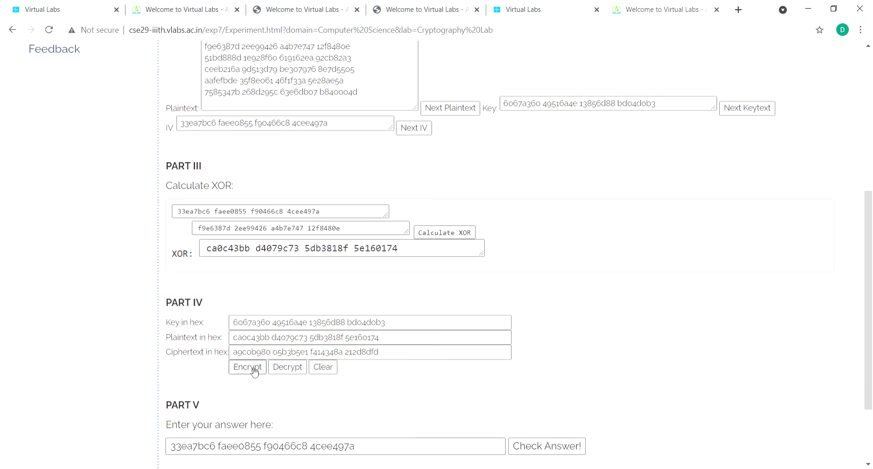
- Append ciphertext block a9c0b980 05b3b5e1 f414348a 212d8dfd after the IV in the Part V answer
left_click_drag(399, 359, 211, 364)
key("ctrl+c")
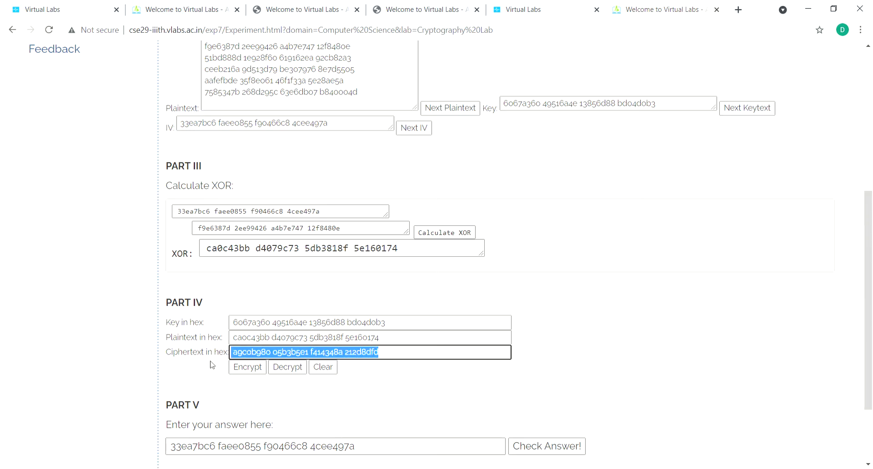
left_click(402, 446)
key("ctrl+v")
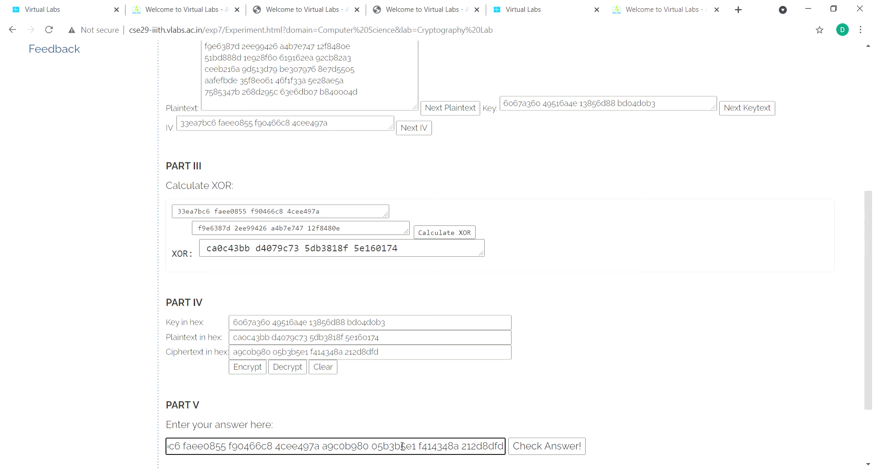
scroll(567, 305, "up", 1)
scroll(569, 305, "down", 1)
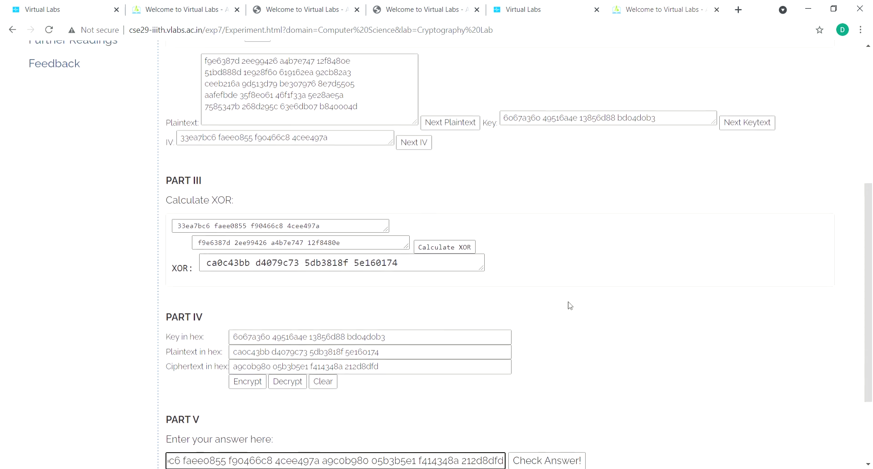
scroll(568, 306, "down", 1)
scroll(569, 306, "up", 1)
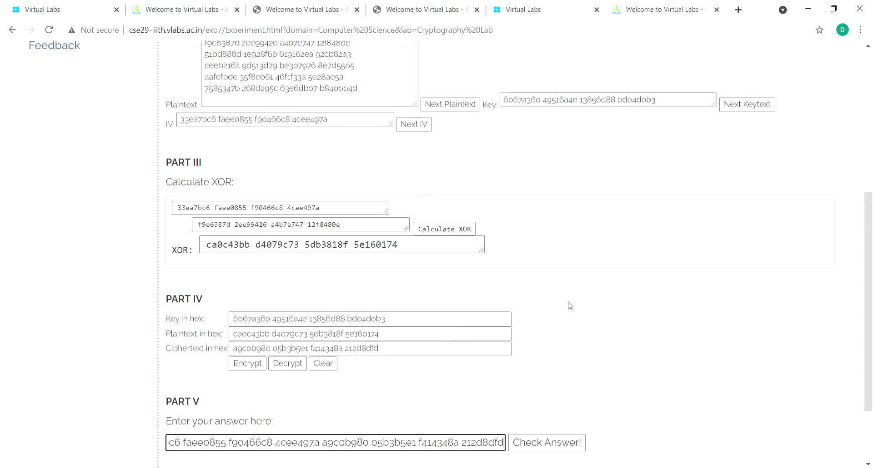
scroll(568, 306, "down", 1)
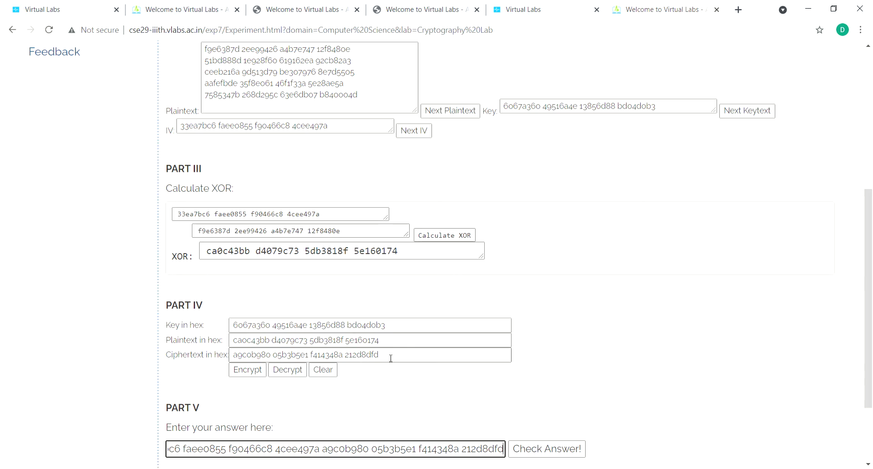
left_click_drag(379, 355, 226, 371)
key("ctrl+c")
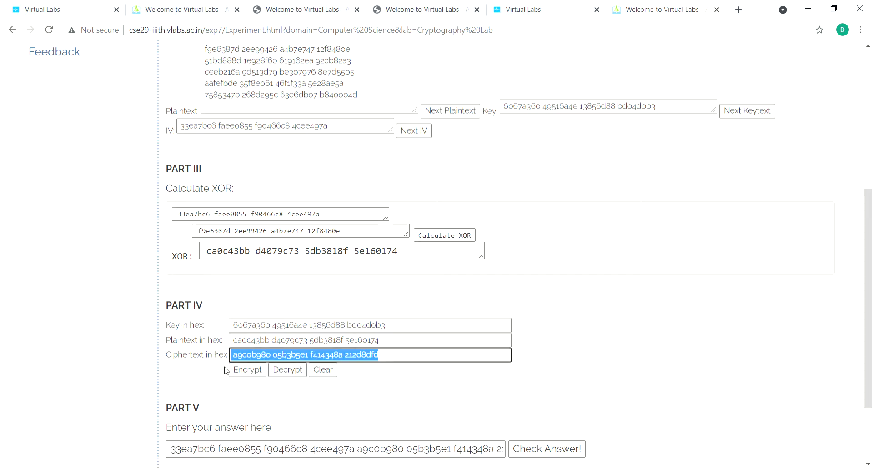
scroll(567, 271, "up", 2)
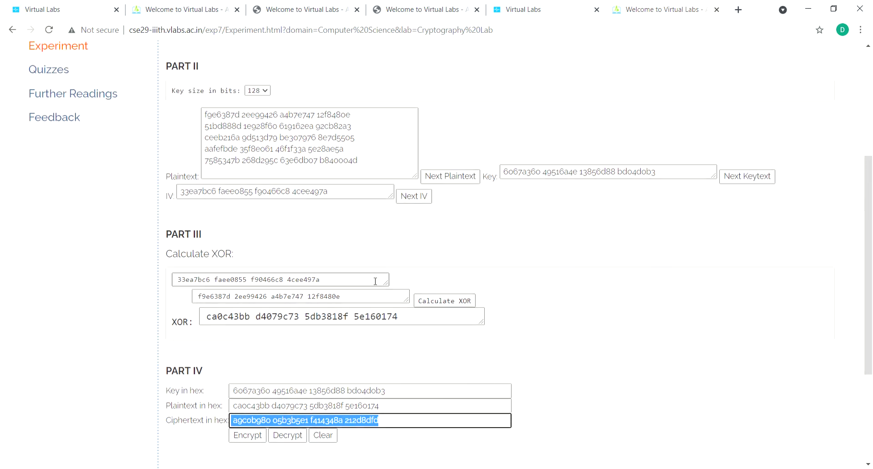
left_click_drag(376, 281, 149, 285)
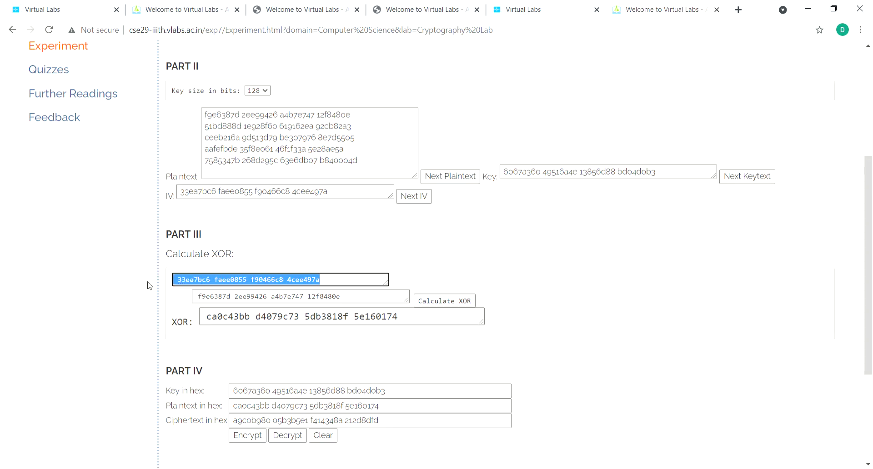
key("ctrl+v")
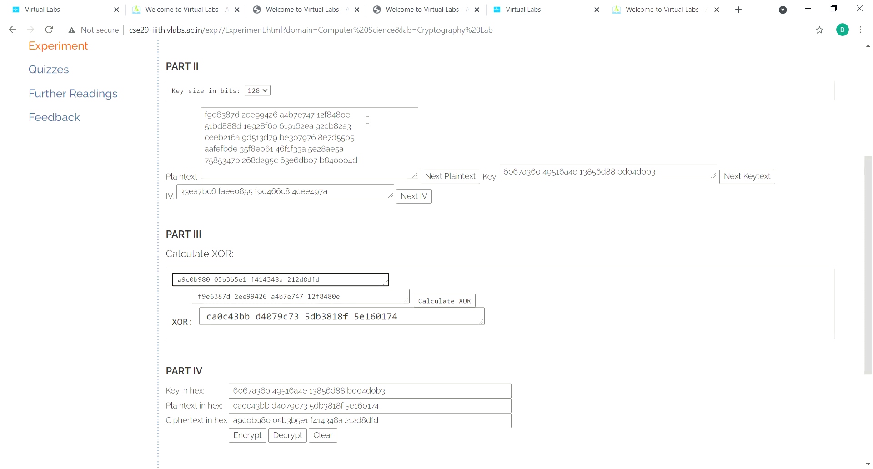
left_click_drag(355, 131, 185, 134)
key("ctrl+c")
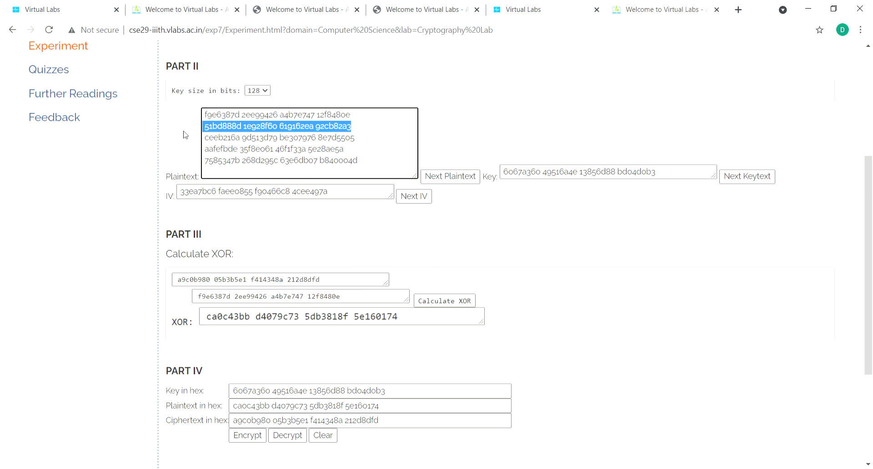
left_click_drag(406, 297, 117, 317)
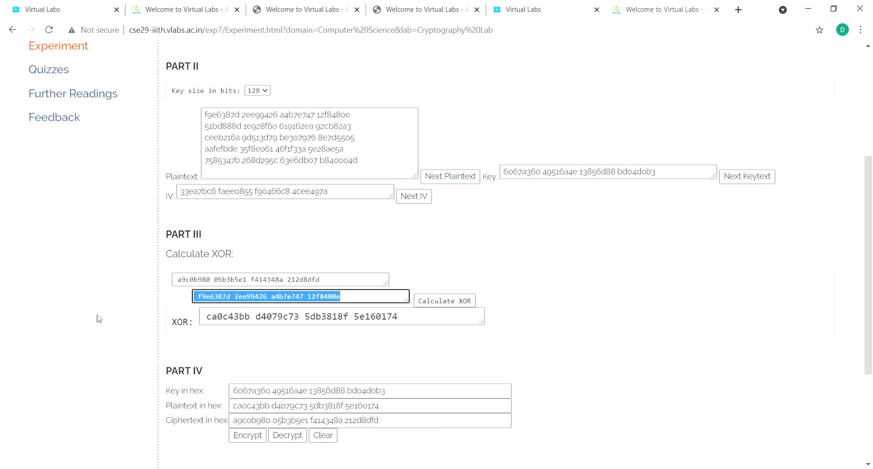
key("ctrl+v")
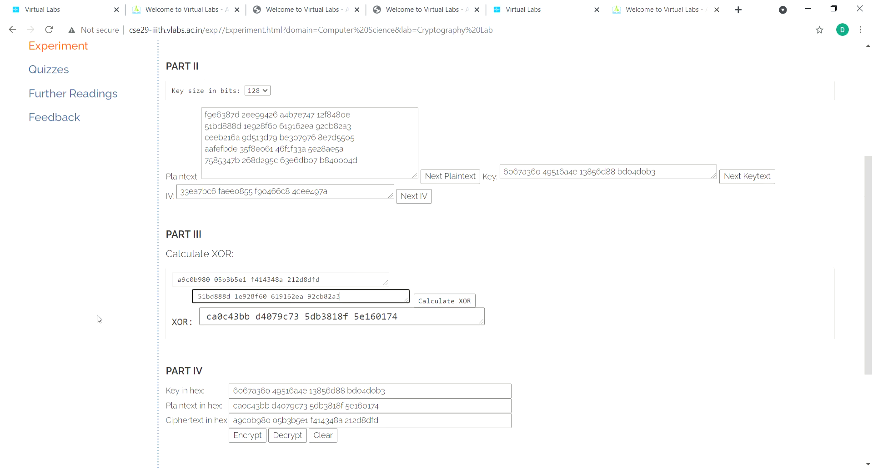
left_click(427, 301)
left_click_drag(398, 318, 78, 331)
key("ctrl+c")
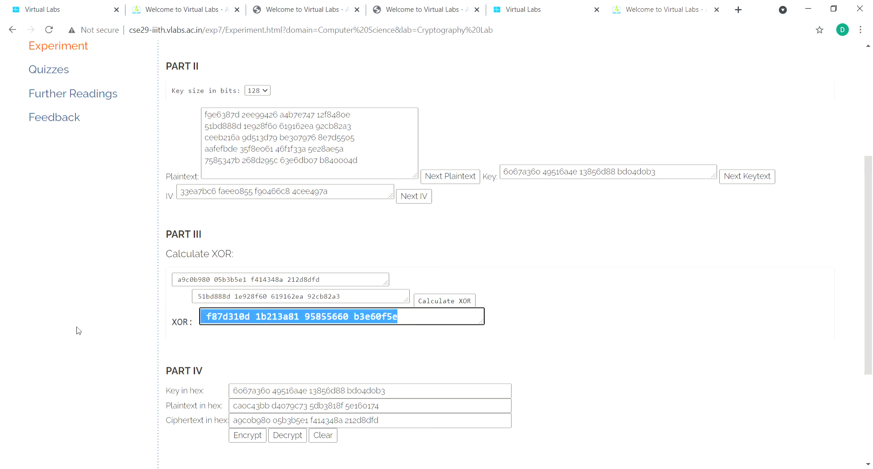
- Encrypt f87d310d… with the key, producing ciphertext 471a076d 3d2a7f10 0f3fce6d d31bf852
left_click(395, 411)
left_click_drag(395, 411, 208, 415)
key("ctrl+v")
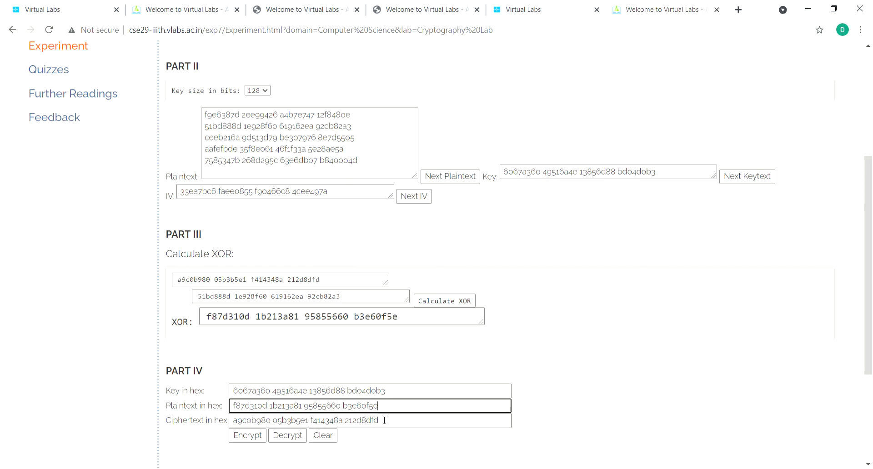
scroll(373, 423, "down", 1)
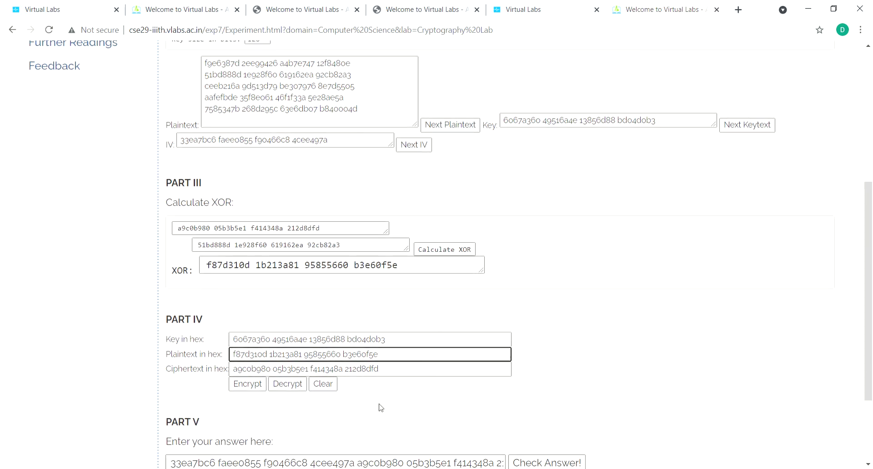
left_click(247, 384)
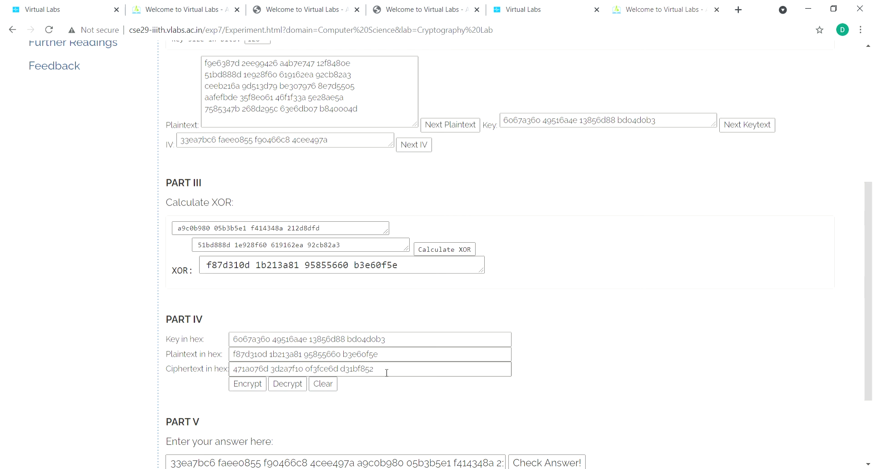
left_click_drag(384, 368, 165, 369)
key("ctrl+c")
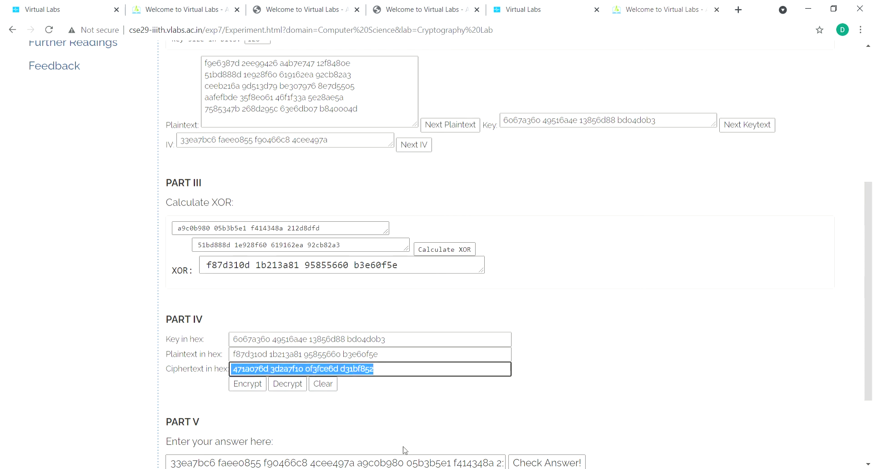
scroll(403, 451, "down", 3)
left_click(479, 359)
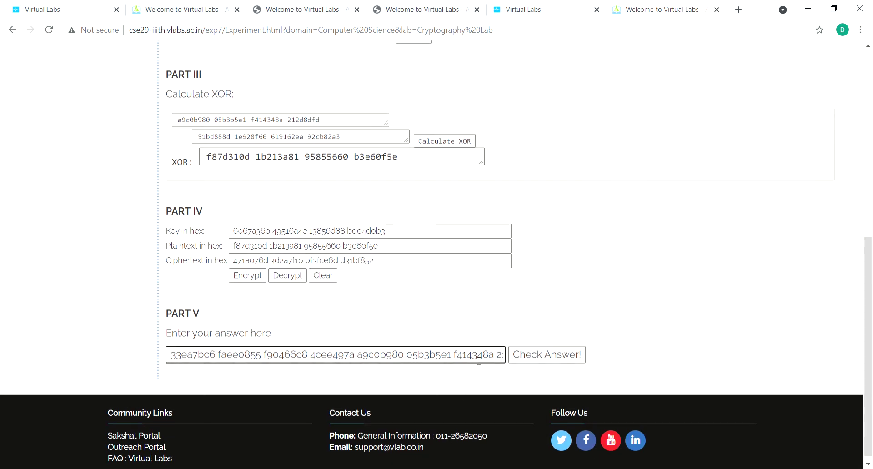
key("End")
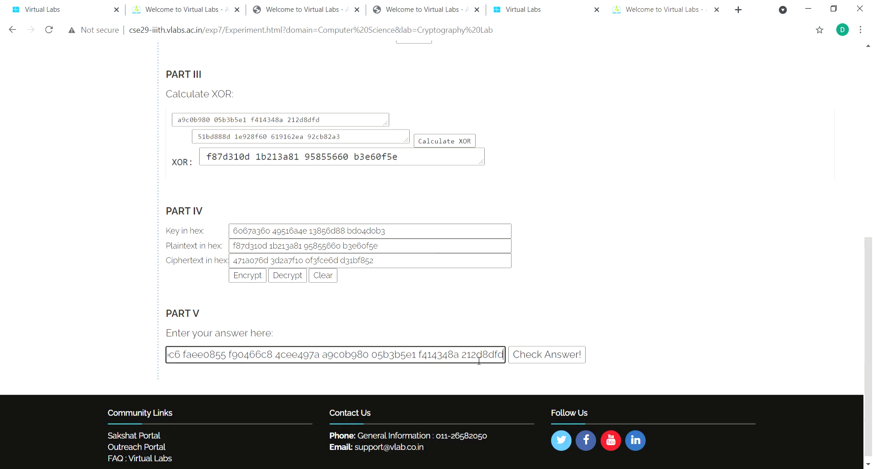
- Append the second ciphertext block 471a076d… to the Part V answer
key("ctrl+v")
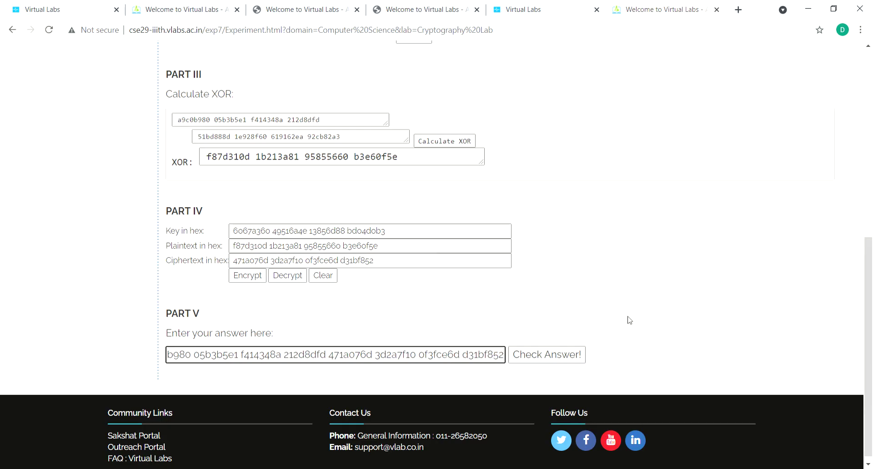
scroll(664, 288, "up", 3)
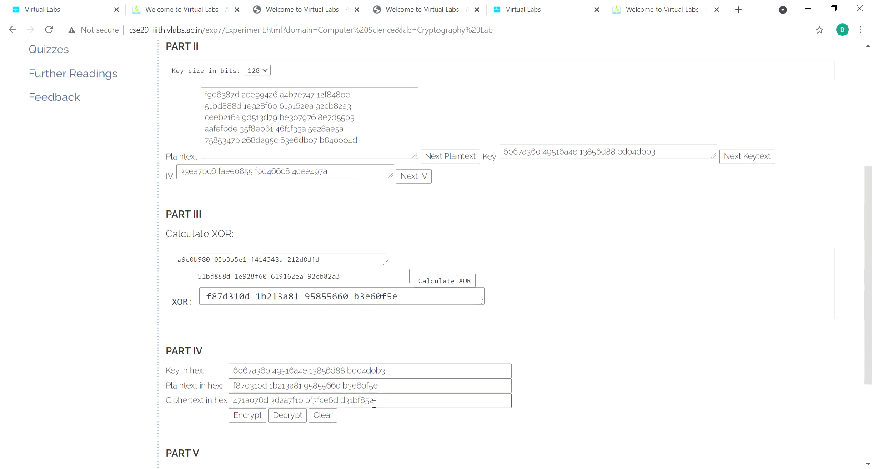
left_click_drag(384, 406, 165, 400)
key("ctrl+c")
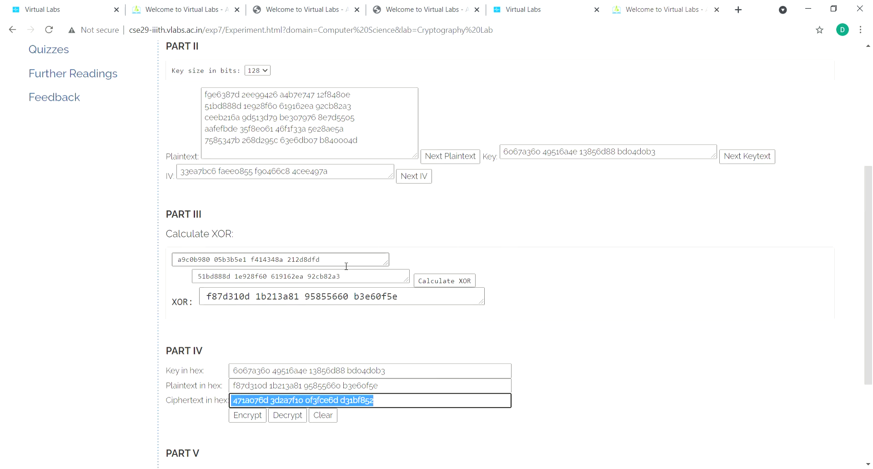
- XOR ciphertext block 471a076d… with plaintext block 3 in Part III
left_click_drag(346, 265, 113, 269)
key("ctrl+v")
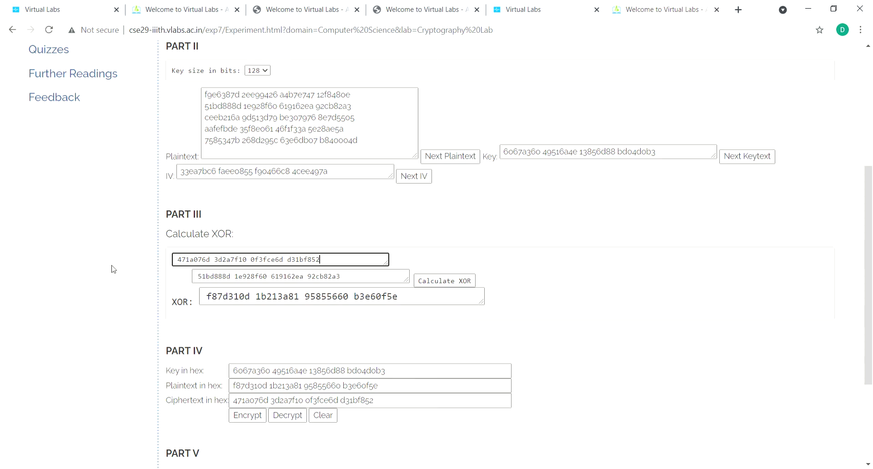
left_click_drag(363, 119, 165, 119)
key("ctrl+c")
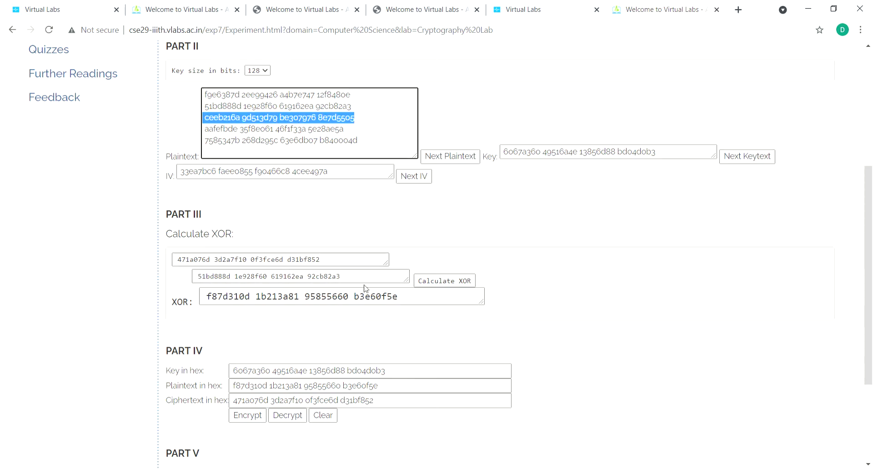
left_click_drag(345, 277, 100, 295)
key("ctrl+v")
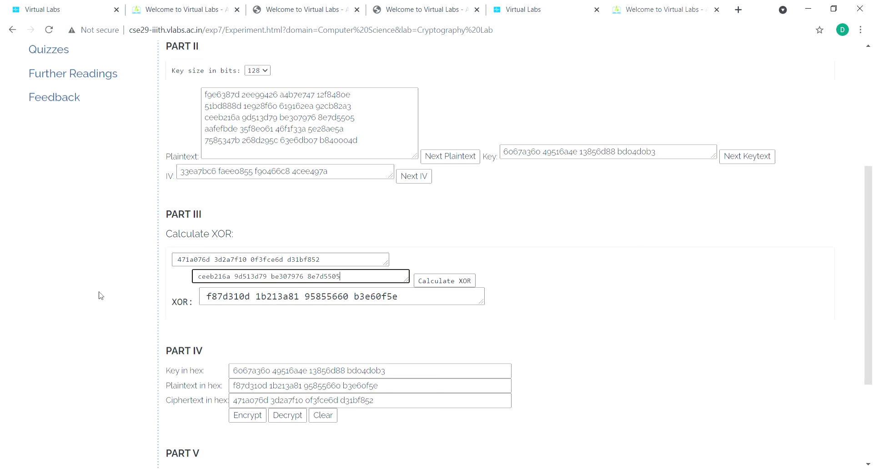
left_click(429, 278)
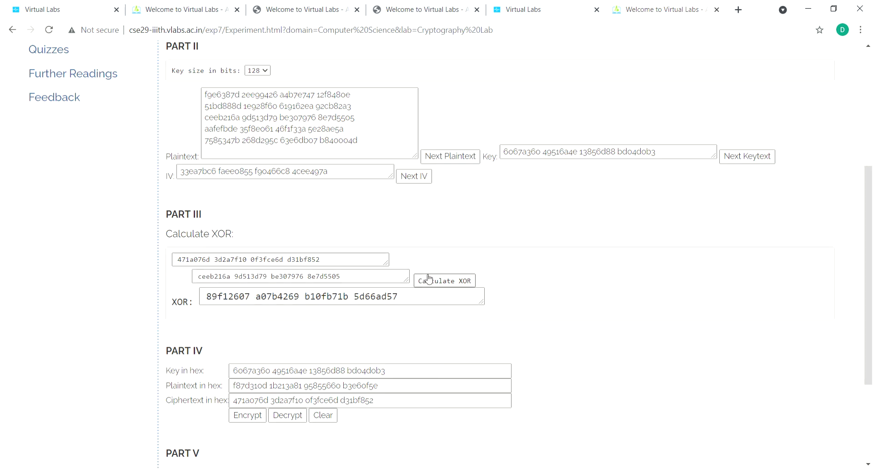
left_click_drag(407, 301, 132, 312)
key("ctrl+c")
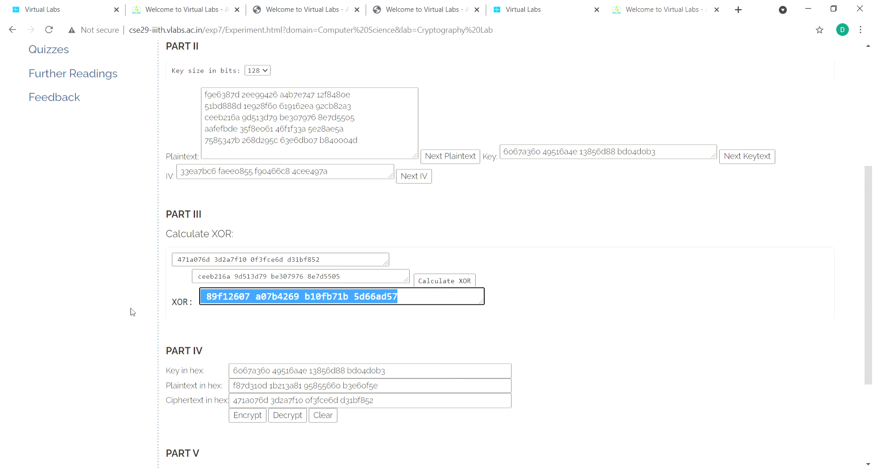
- Encrypt the XOR result to get ciphertext 3ef20b10 ac3abcc7 02dd6956 1b366927
left_click_drag(396, 389, 161, 404)
key("ctrl+v")
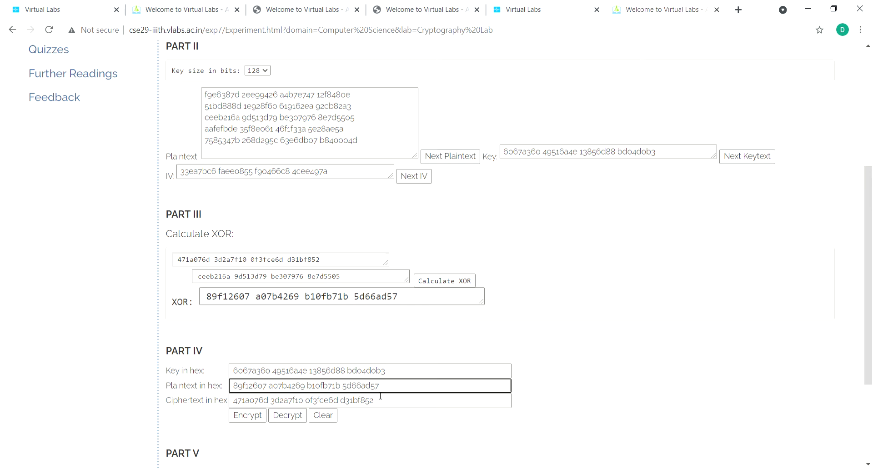
left_click(248, 416)
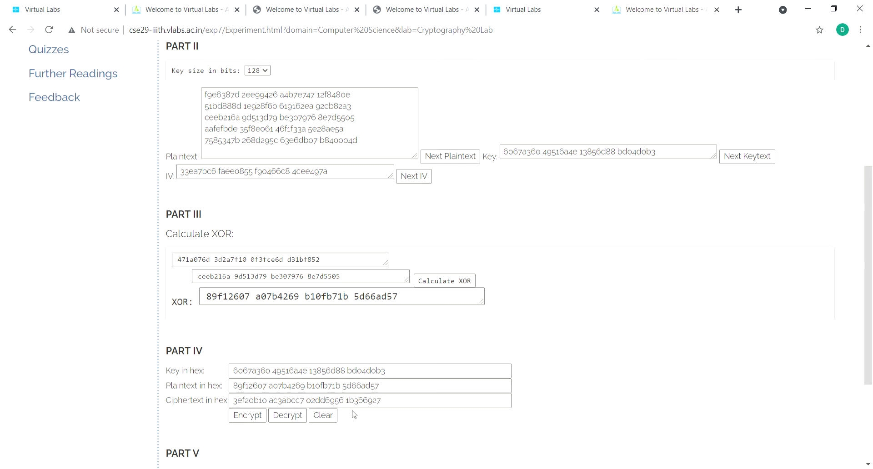
left_click_drag(389, 405, 127, 400)
key("ctrl+c")
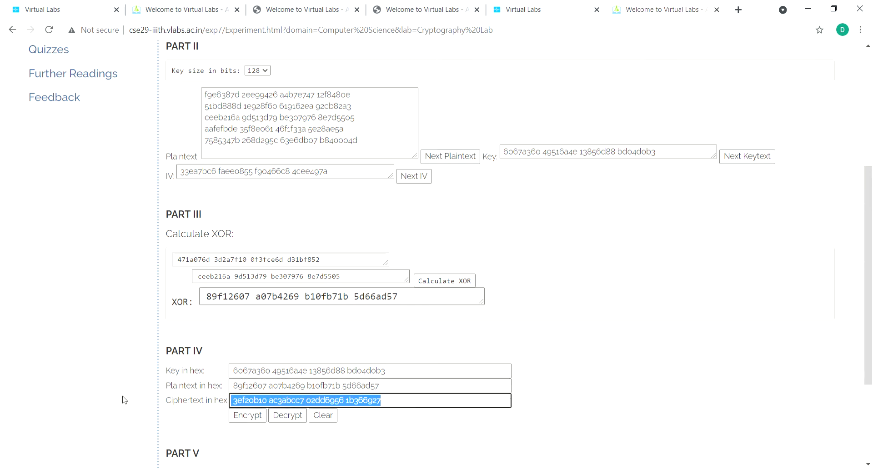
- Append 3ef20b10 ac3abcc7 02dd6956 1b366927 to the end of the Part V answer
scroll(386, 420, "down", 2)
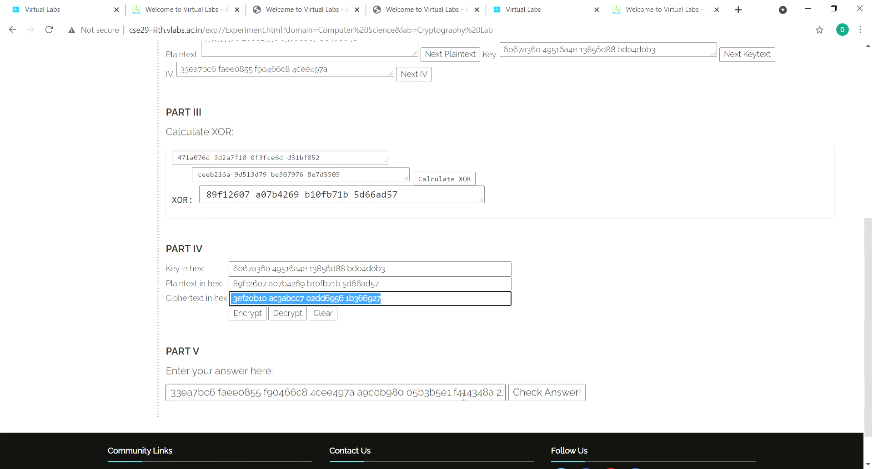
left_click(464, 397)
key("End")
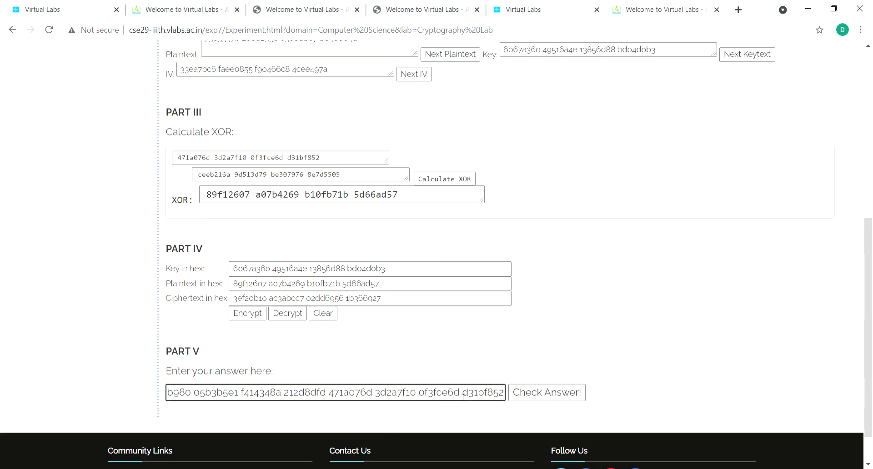
key("ctrl+v")
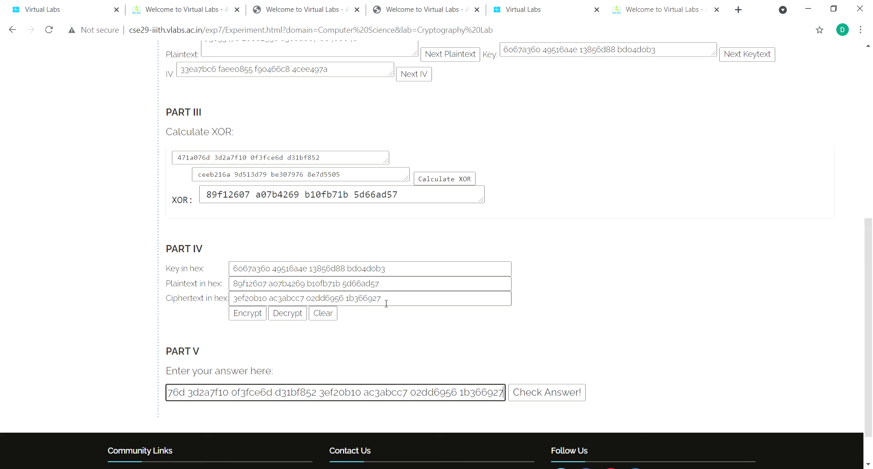
left_click_drag(387, 301, 191, 302)
key("ctrl+c")
- XOR ciphertext 3ef20b10… with plaintext block 4 in Part III
scroll(405, 215, "up", 4)
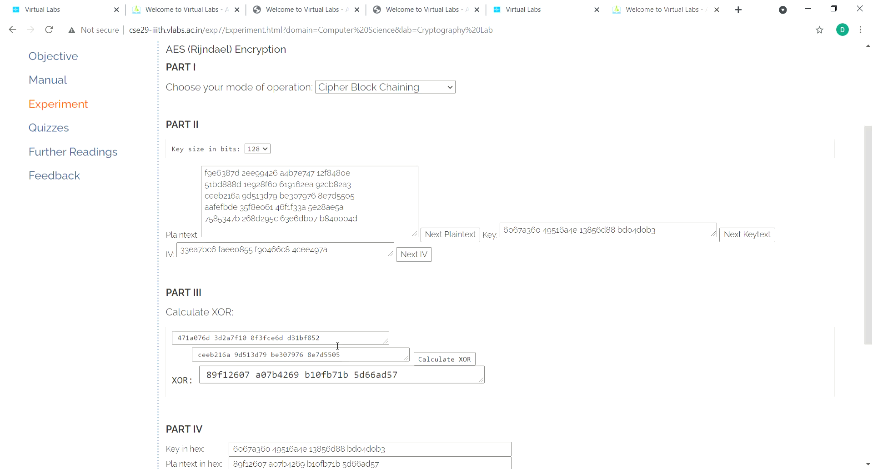
left_click_drag(387, 338, 101, 360)
key("ctrl+v")
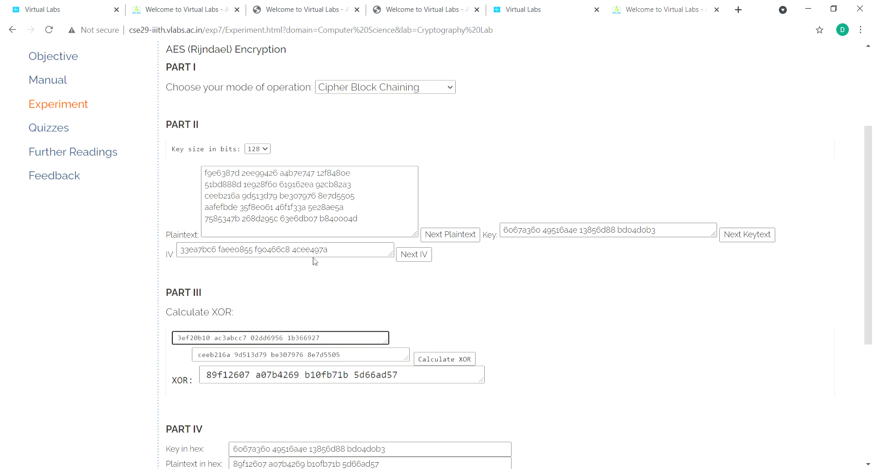
left_click_drag(362, 209, 200, 212)
key("ctrl+c")
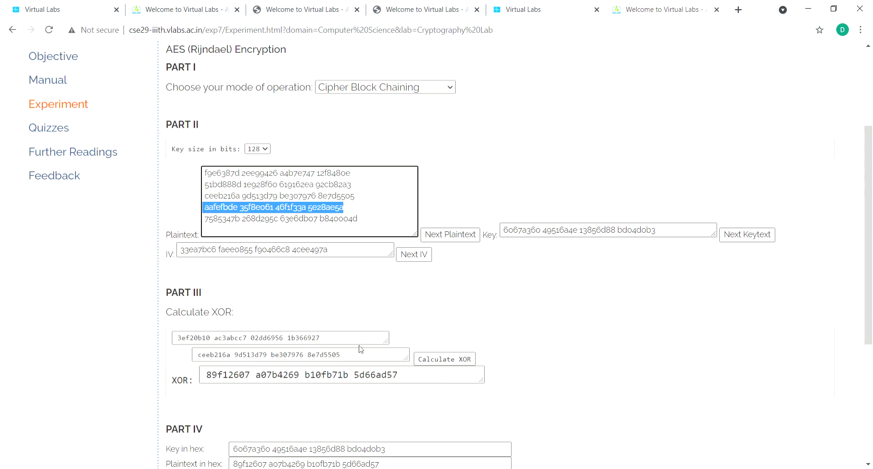
left_click_drag(357, 360, 142, 375)
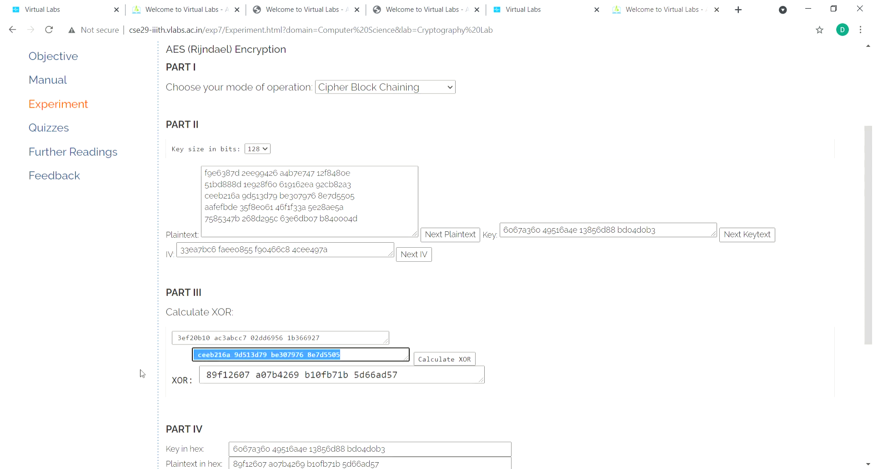
key("ctrl+v")
left_click(444, 359)
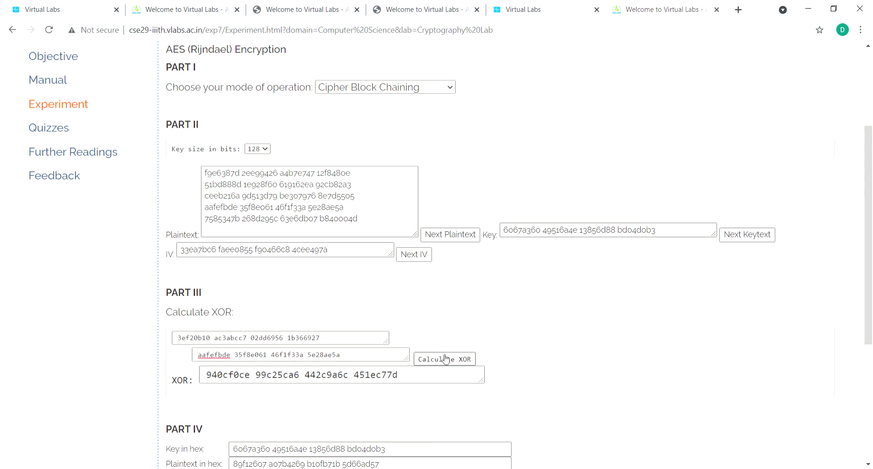
left_click_drag(405, 376, 142, 394)
key("ctrl+c")
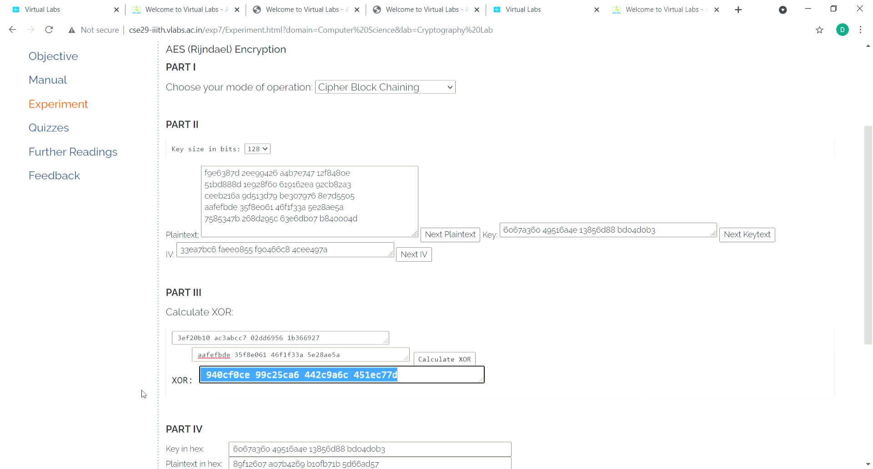
- Encrypt the XOR result with the key, yielding d5da780d ce2ebc55 e1ceab11 9462eebc
scroll(391, 432, "down", 3)
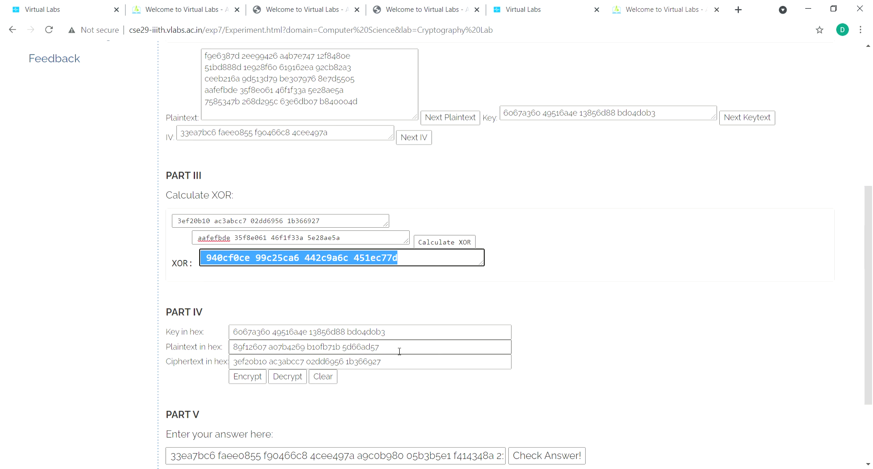
left_click_drag(400, 352, 150, 374)
key("ctrl+v")
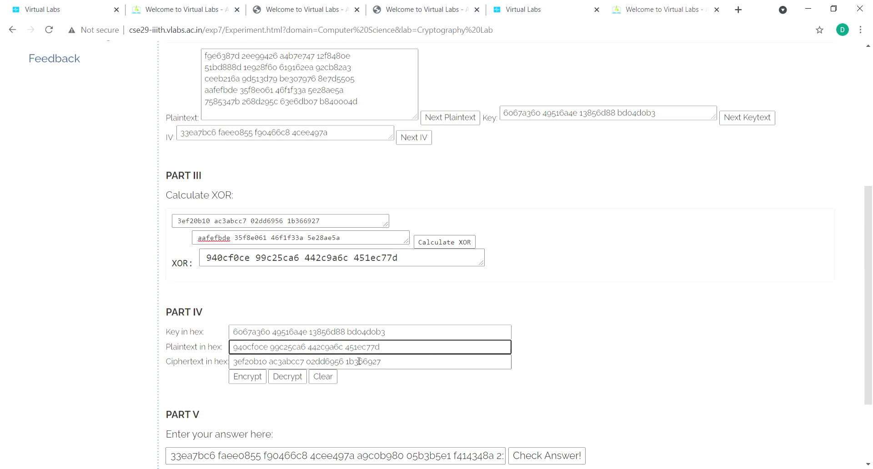
left_click(246, 379)
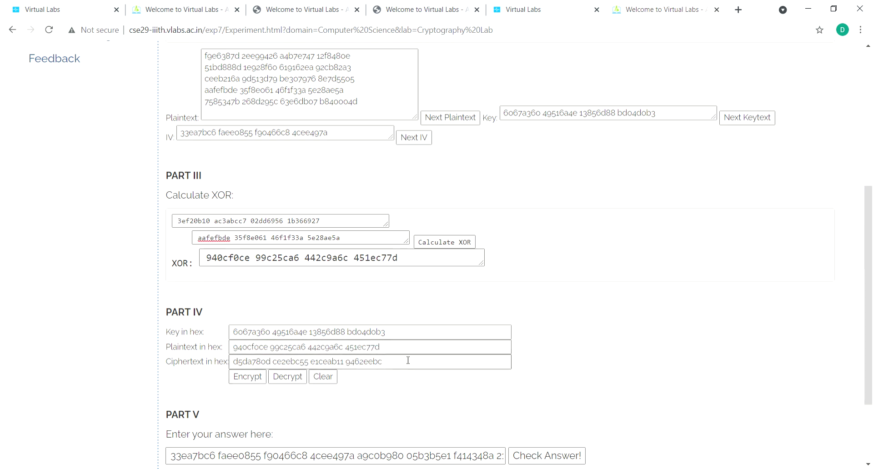
left_click_drag(398, 369, 163, 383)
key("ctrl+c")
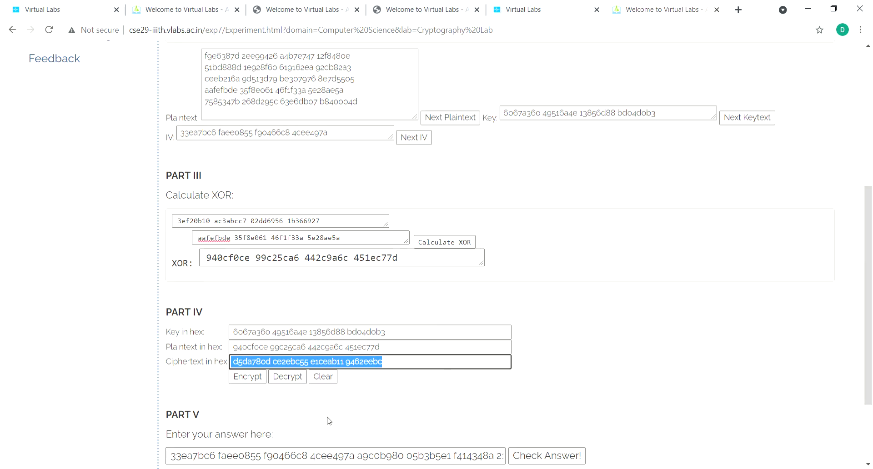
- Append d5da780d ce2ebc55 e1ceab11 9462eebc to the end of the Part V answer
scroll(425, 422, "down", 2)
left_click(468, 390)
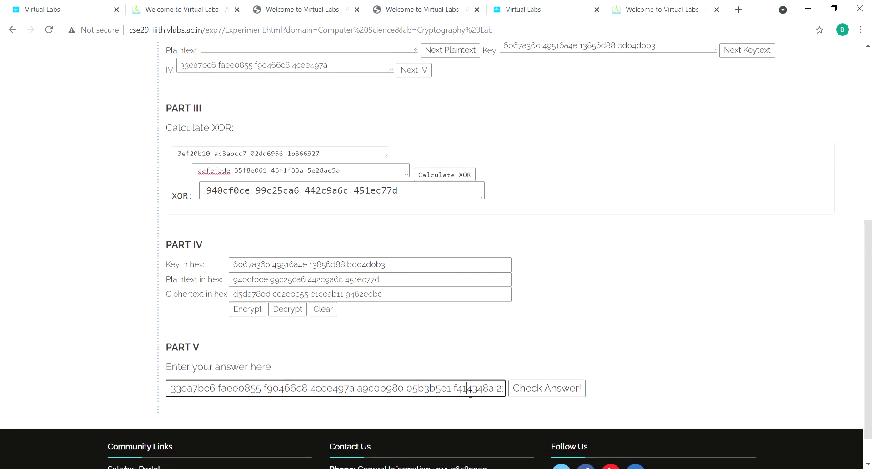
key("End")
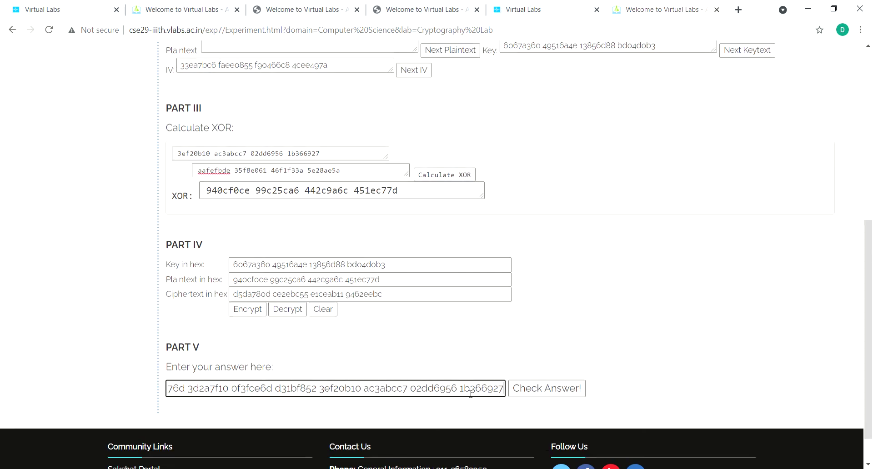
key("ctrl+v")
scroll(599, 303, "up", 6)
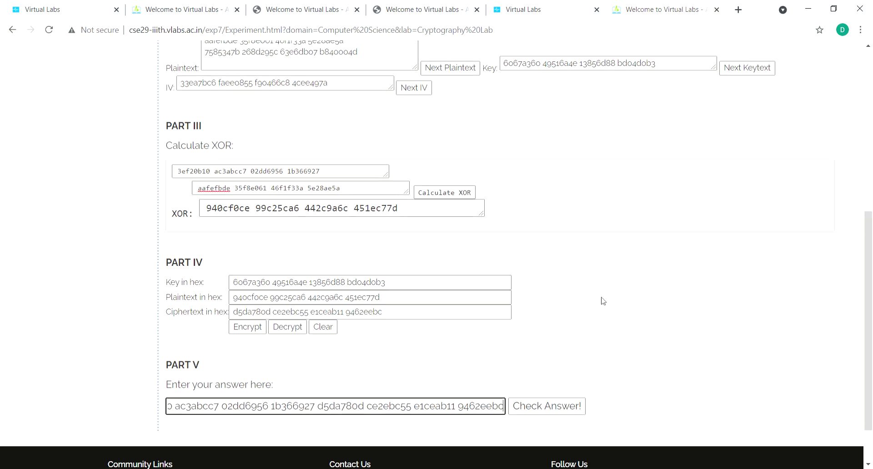
- XOR ciphertext d5da780d… with plaintext block 5 in Part III
scroll(390, 332, "down", 2)
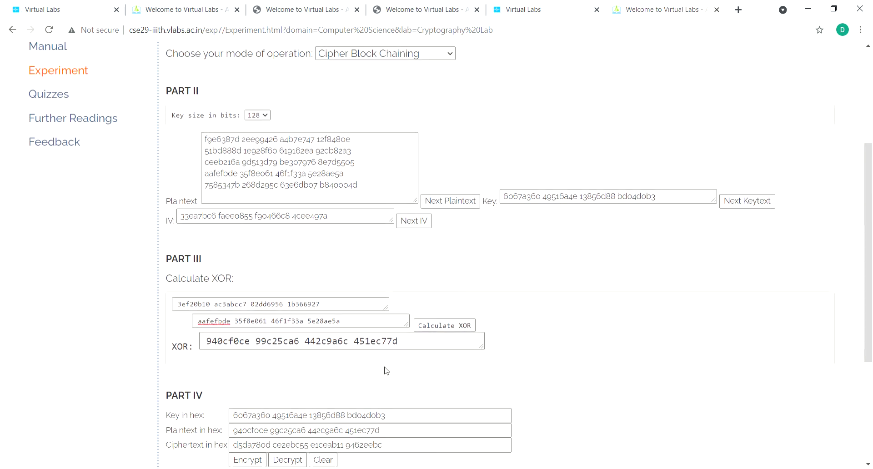
scroll(387, 371, "down", 2)
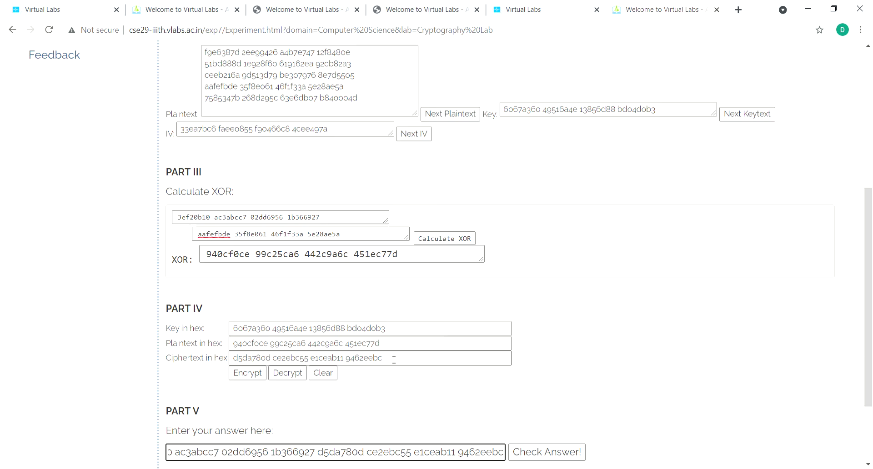
left_click_drag(394, 360, 154, 388)
key("ctrl+c")
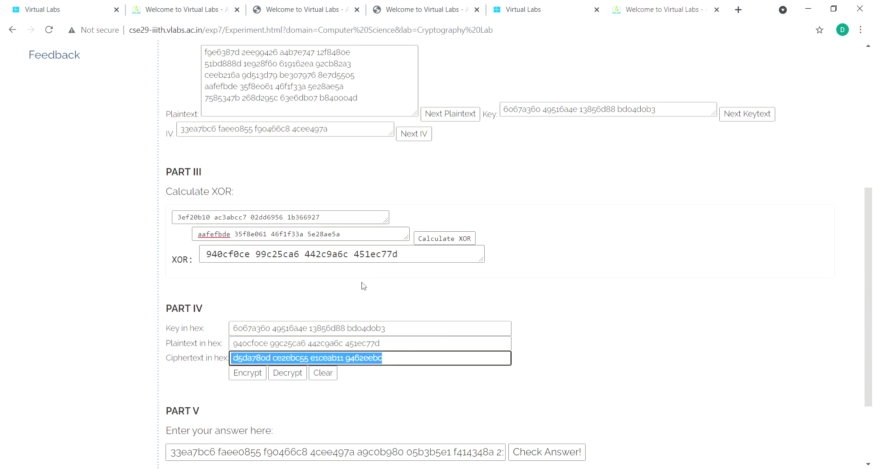
left_click_drag(346, 220, 152, 235)
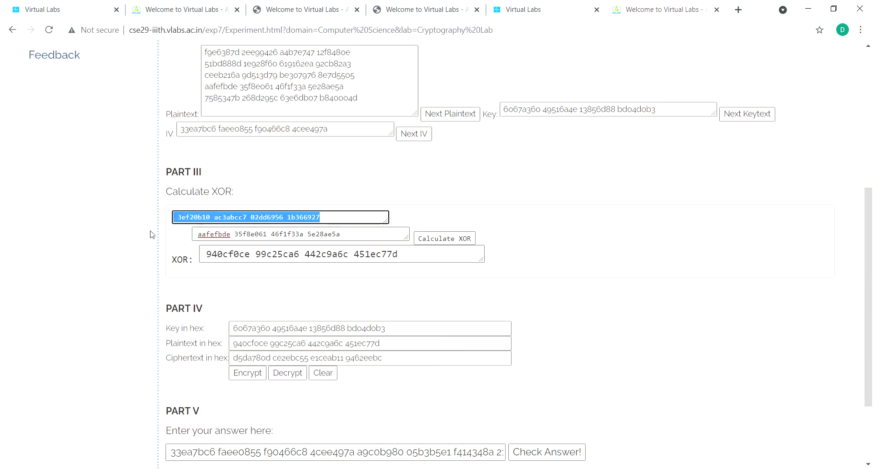
key("ctrl+v")
scroll(390, 148, "up", 1)
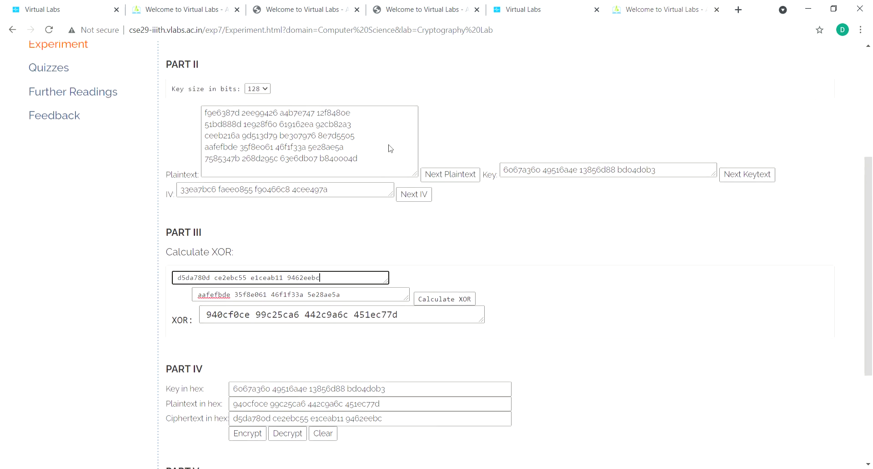
left_click_drag(363, 160, 196, 157)
key("ctrl+c")
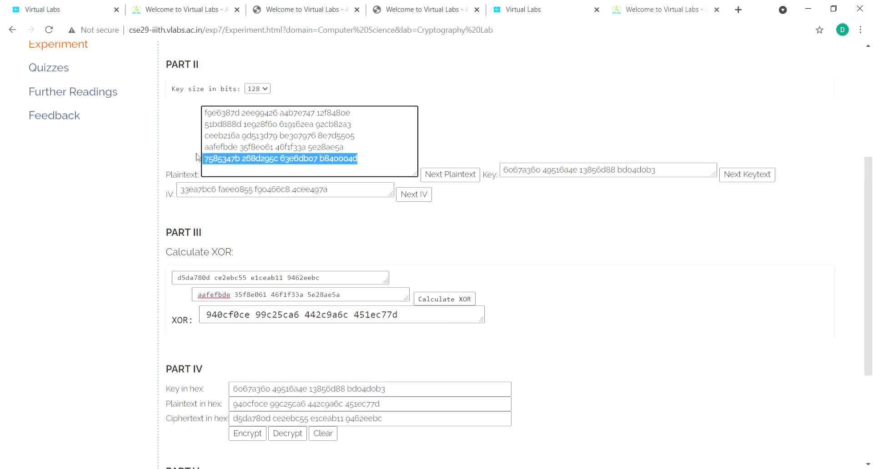
left_click_drag(348, 302, 114, 305)
key("ctrl+v")
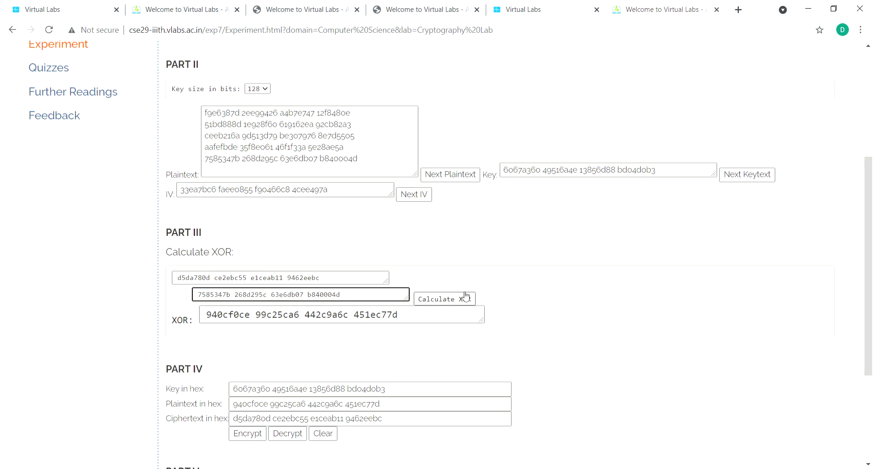
left_click(446, 298)
left_click(446, 298)
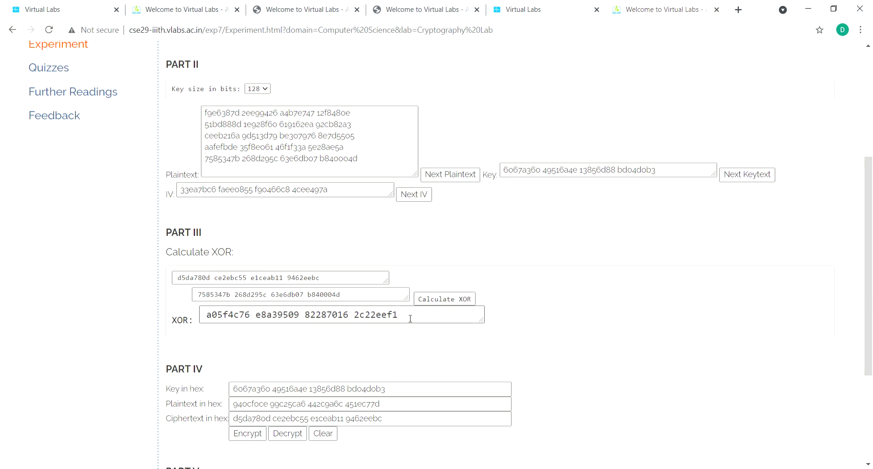
left_click_drag(410, 319, 100, 332)
key("ctrl+c")
- Encrypt the XOR result with the key, yielding 100e2c45 34ee8043 375c38a9 f15635e1
scroll(317, 380, "down", 3)
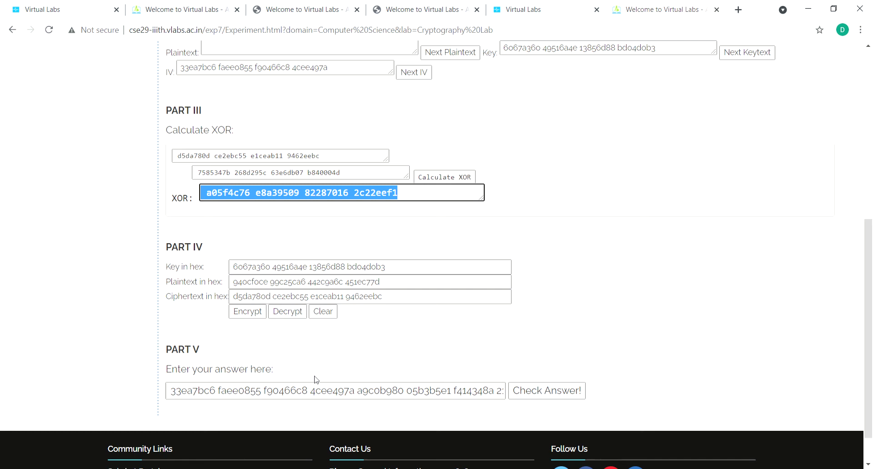
left_click_drag(397, 284, 128, 312)
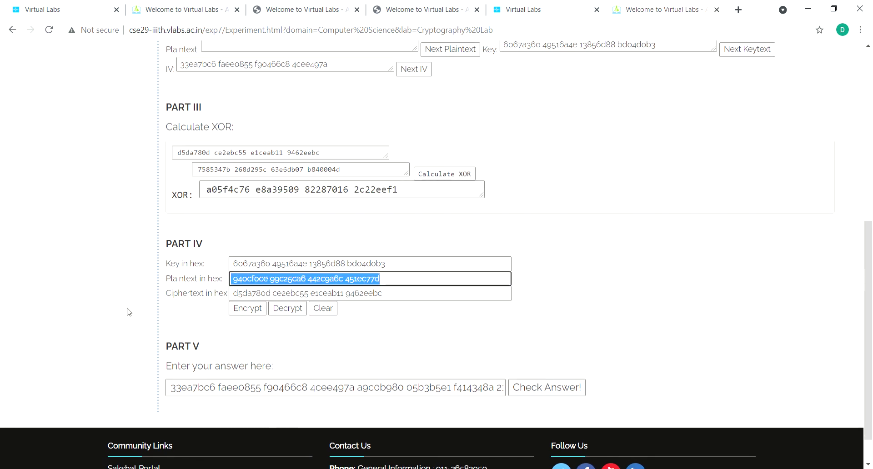
key("ctrl+v")
left_click(254, 309)
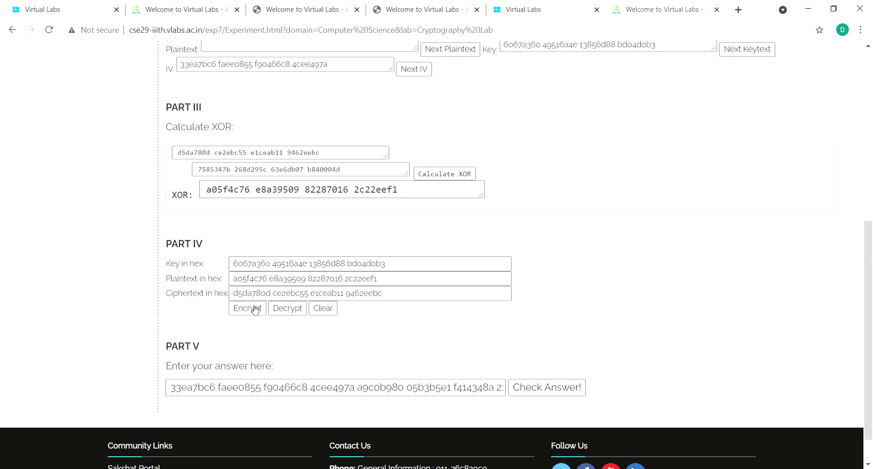
left_click(391, 298)
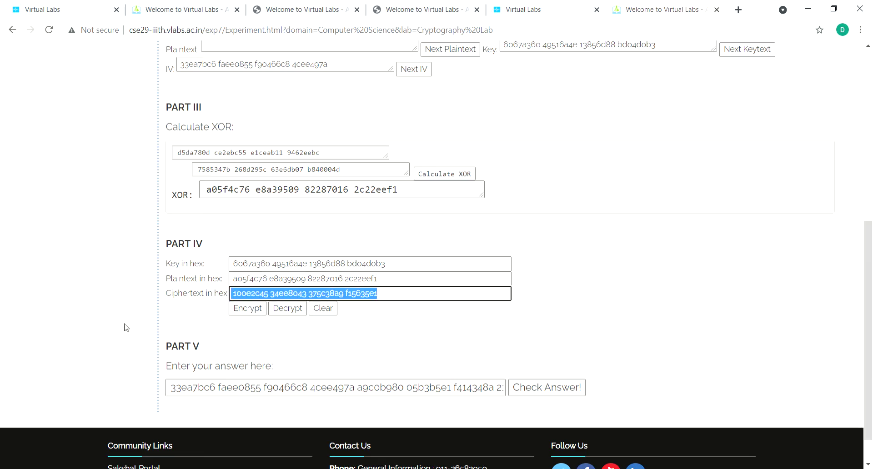
- Append 100e2c45… to the Part V answer and check it, marked CORRECT!!
left_click(448, 392)
key("End")
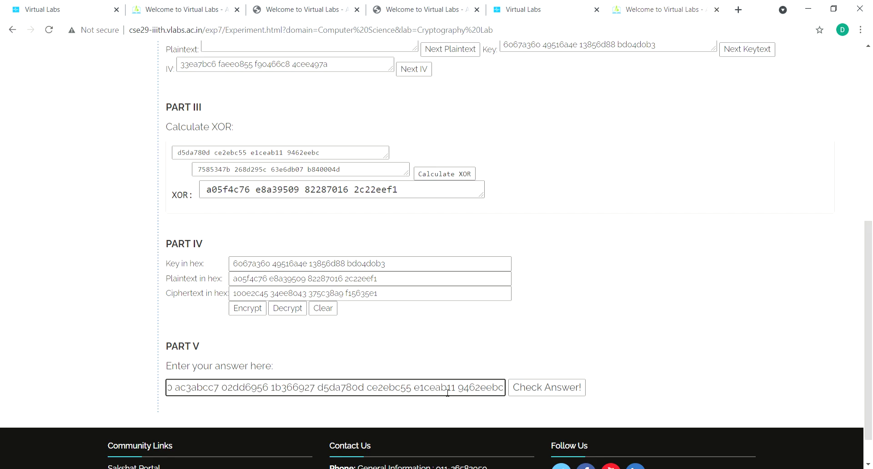
type("100e2c45 34ee8043 375c38a9 f15635e1")
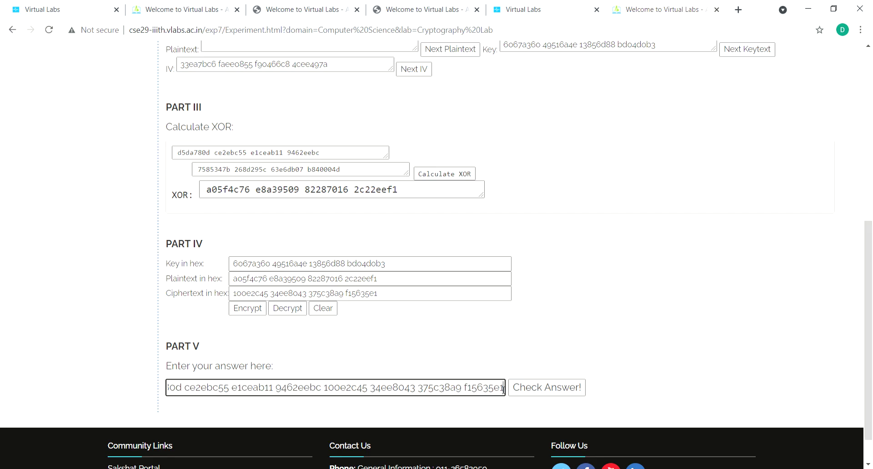
left_click(548, 388)
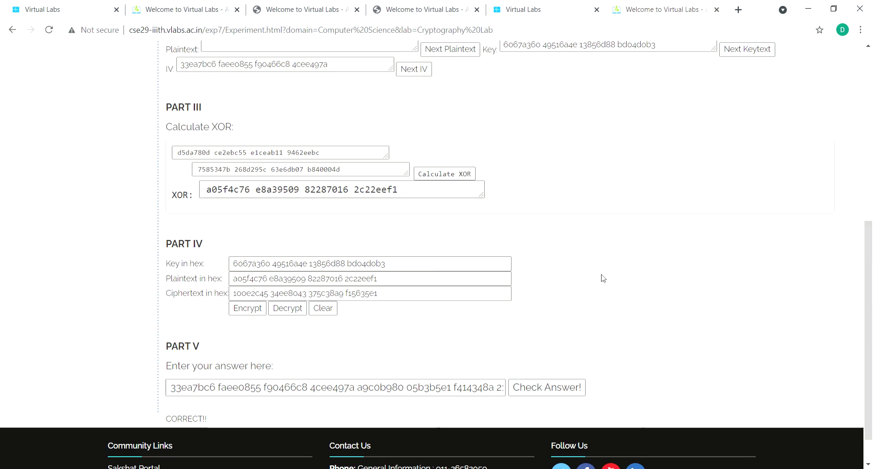